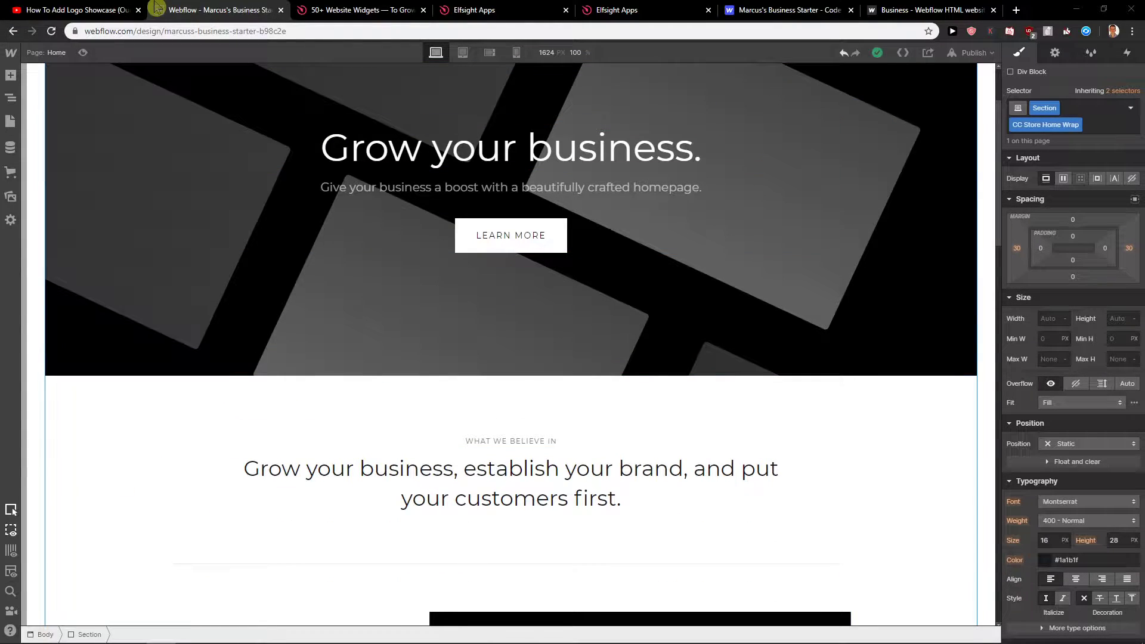
Switch from the Webflow Designer to the YouTube video tab
click(104, 8)
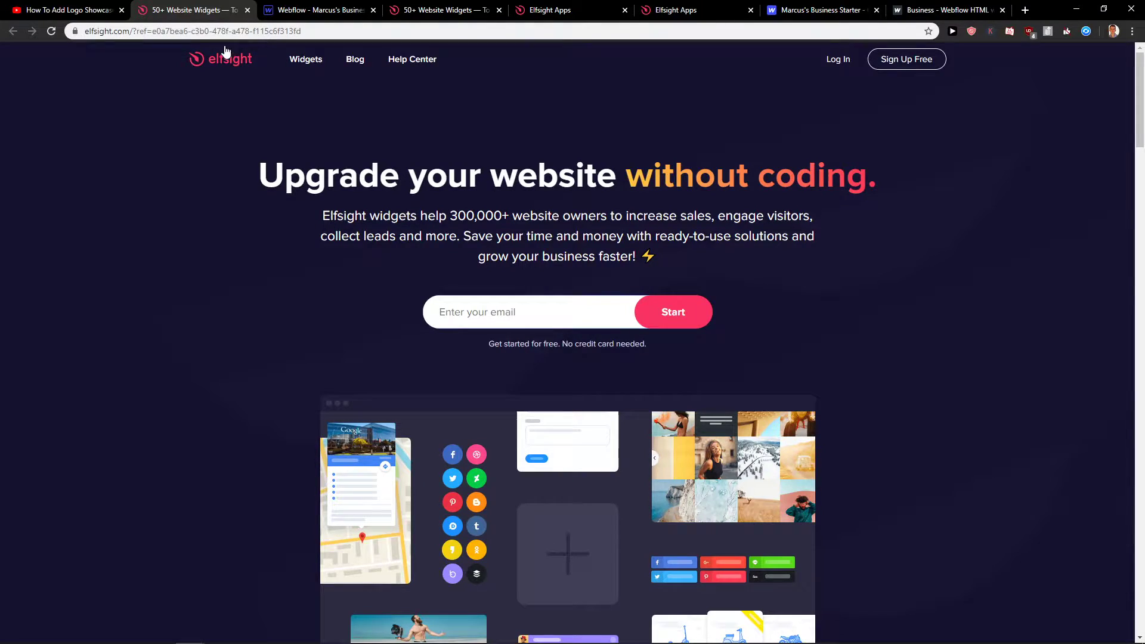
Open Elfsight's Sign Up Free page in a new tab, view it, then close it
middle_click(907, 58)
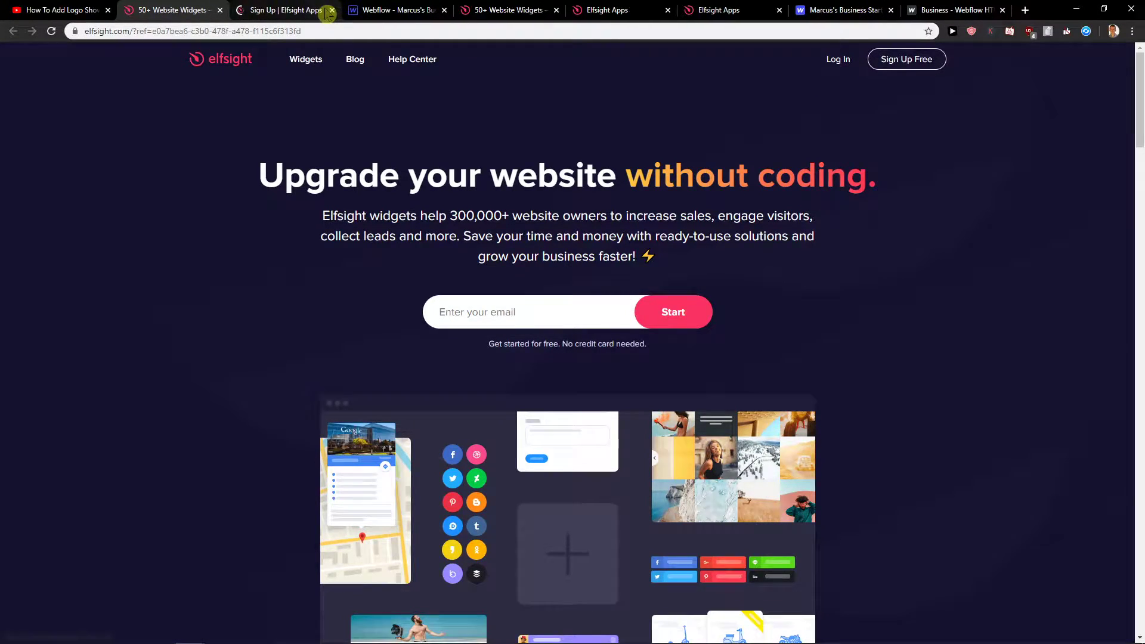
click(322, 10)
click(332, 10)
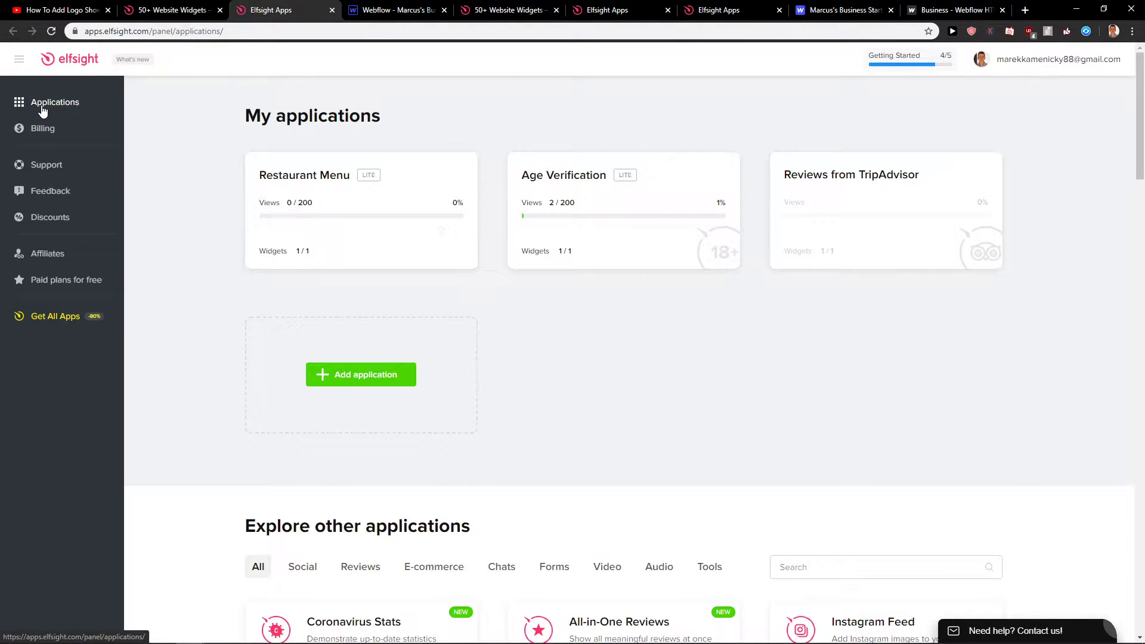
Search the Elfsight catalogue for 'g' and create a new Google Reviews widget
scroll(555, 299, down, 3)
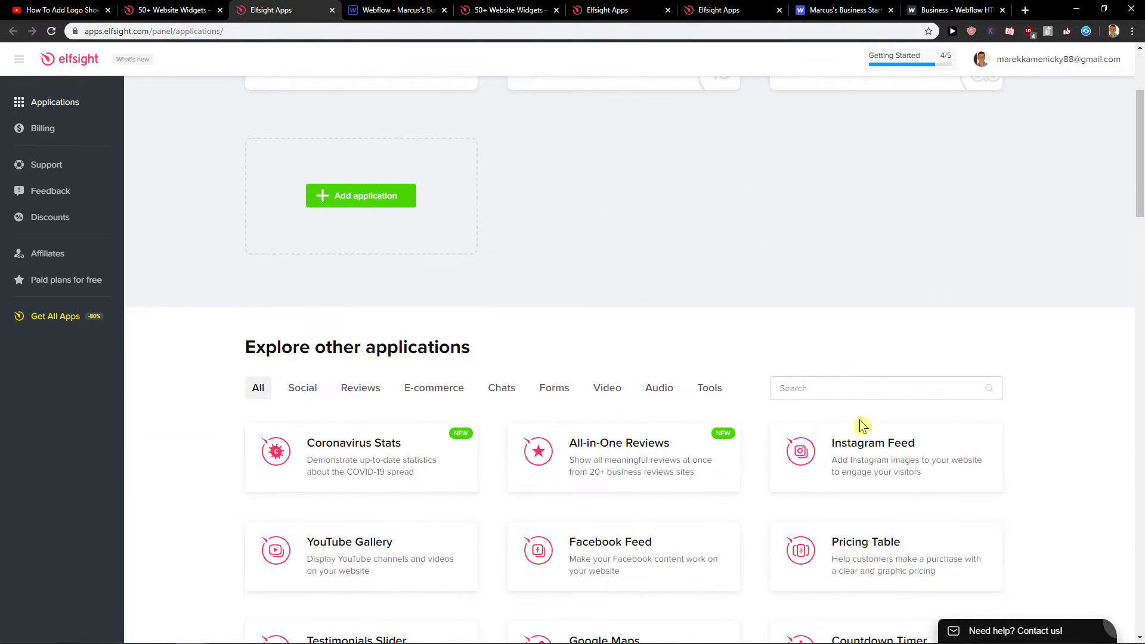
click(866, 394)
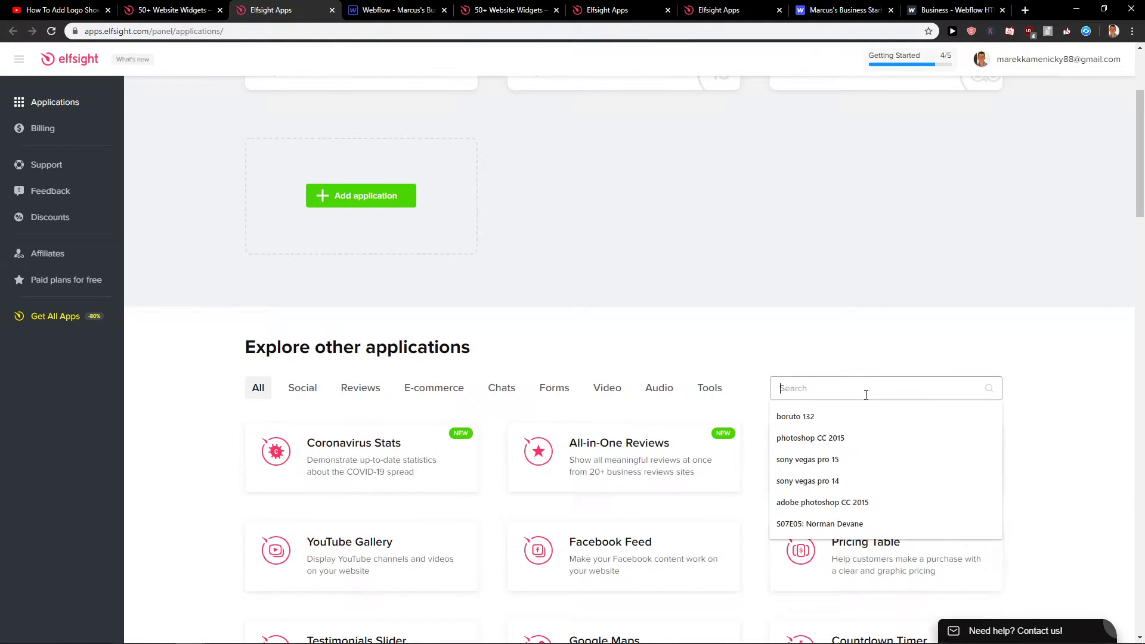
text(google)
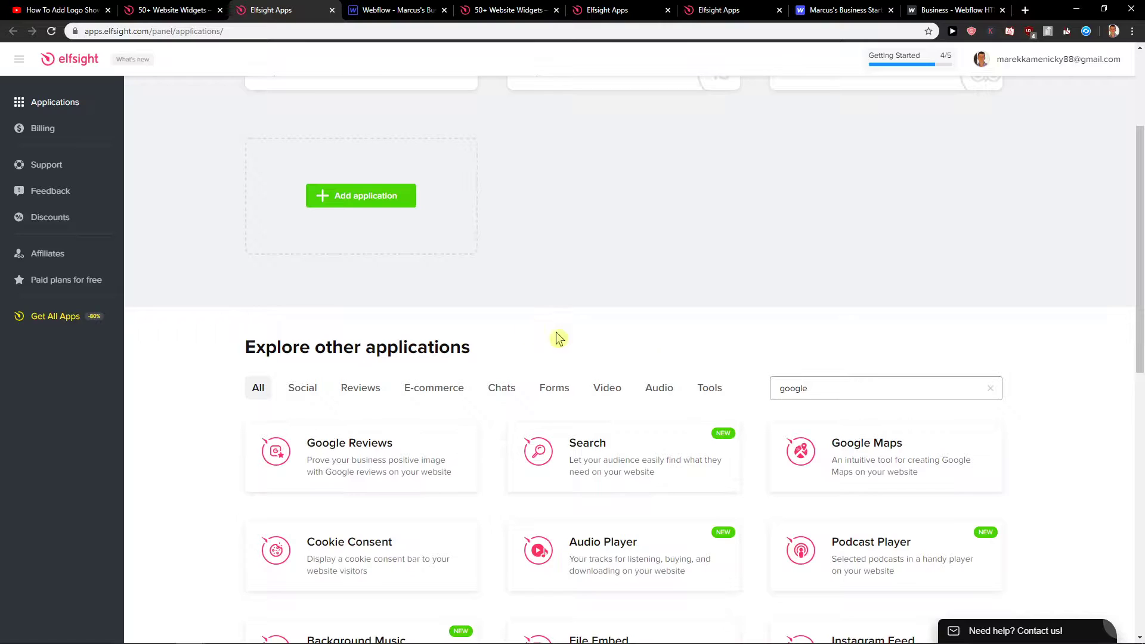
scroll(531, 325, down, 2)
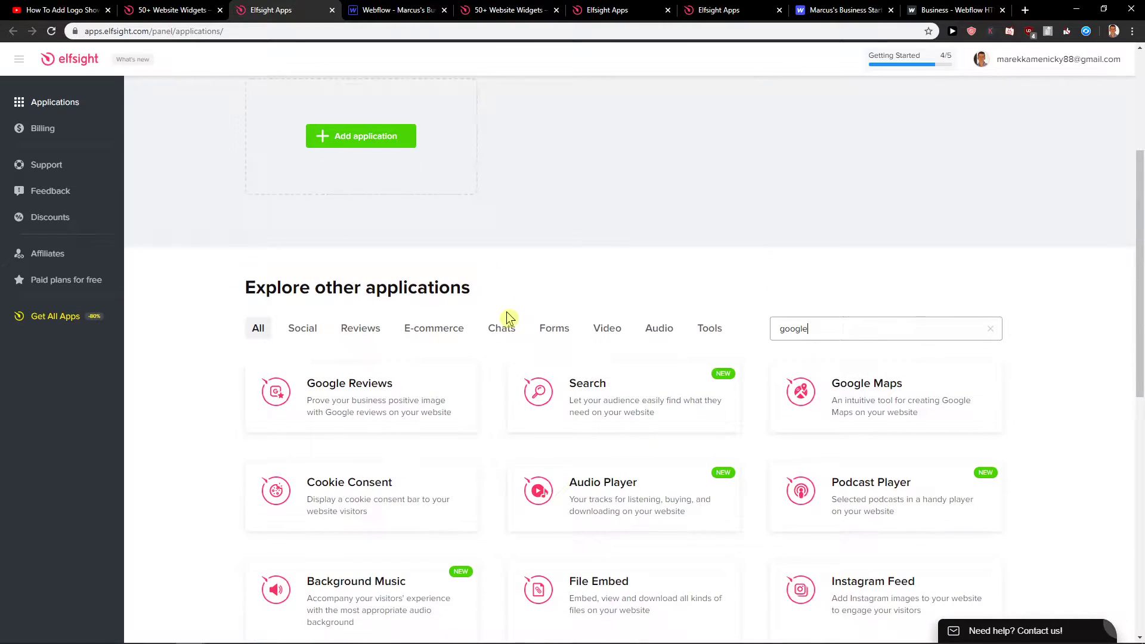
scroll(485, 332, down, 1)
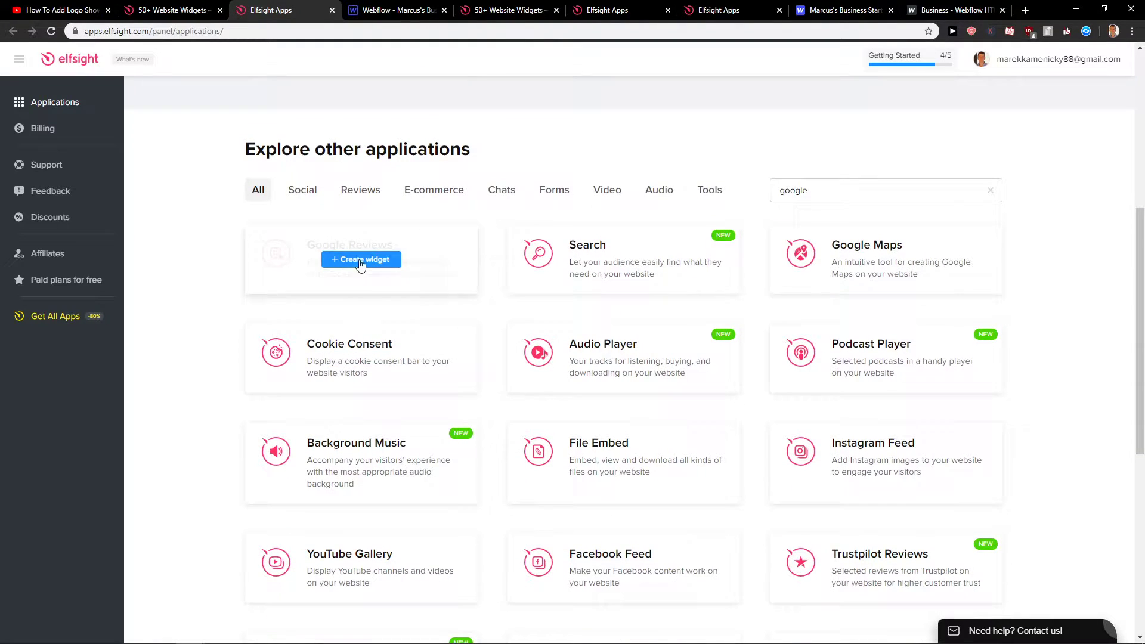
click(392, 275)
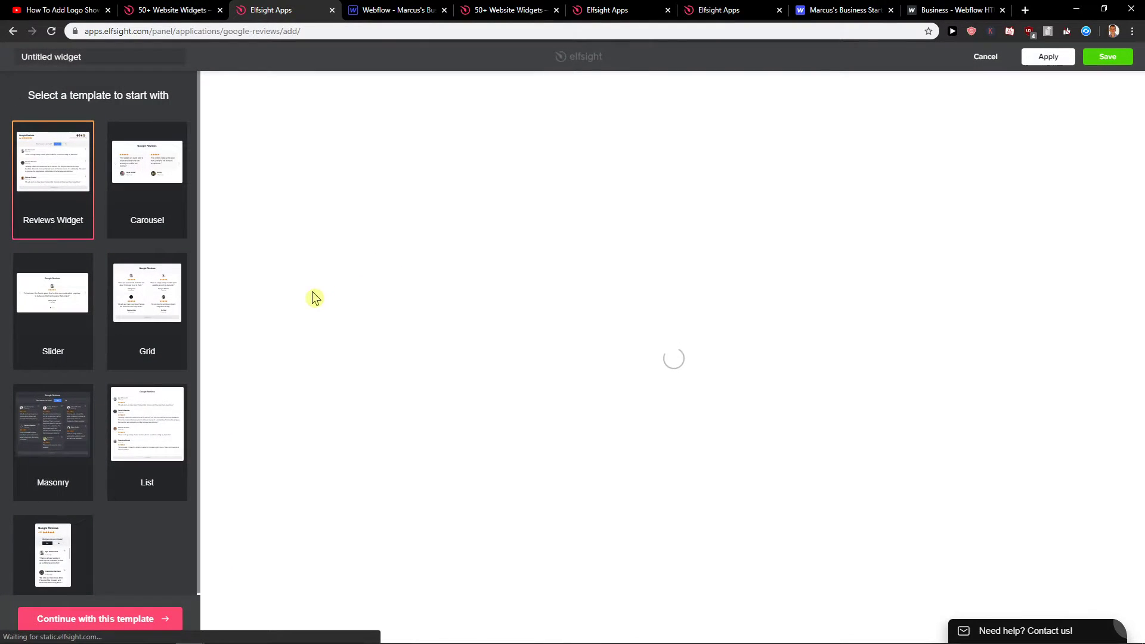
Preview the Carousel, Slider, Grid and List templates, then continue with Reviews Widget
click(127, 231)
click(78, 357)
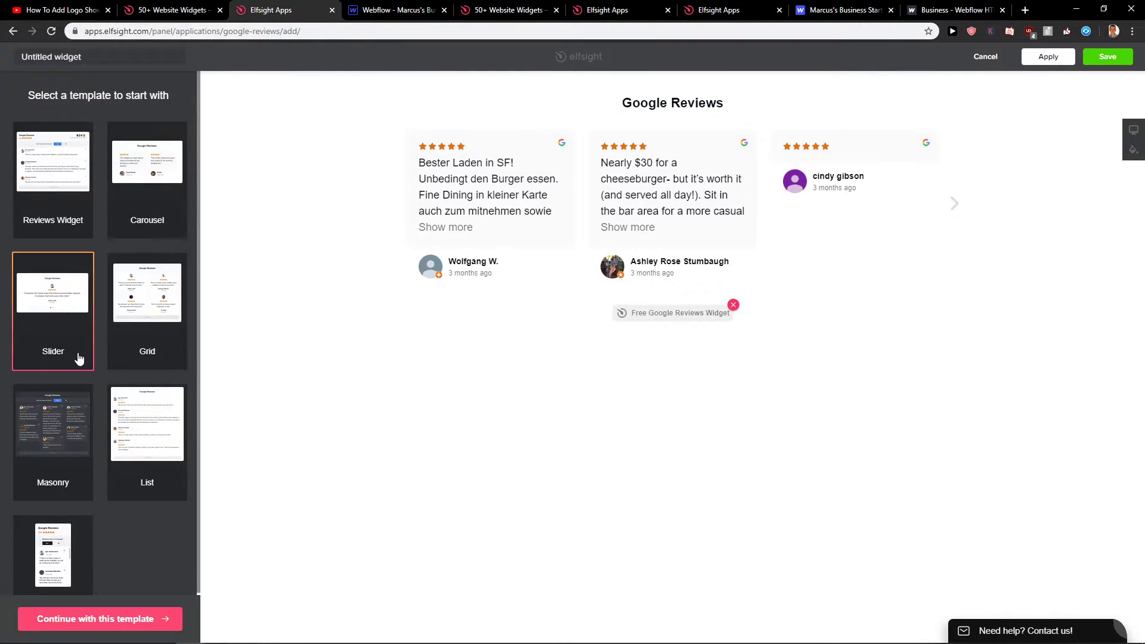
click(140, 362)
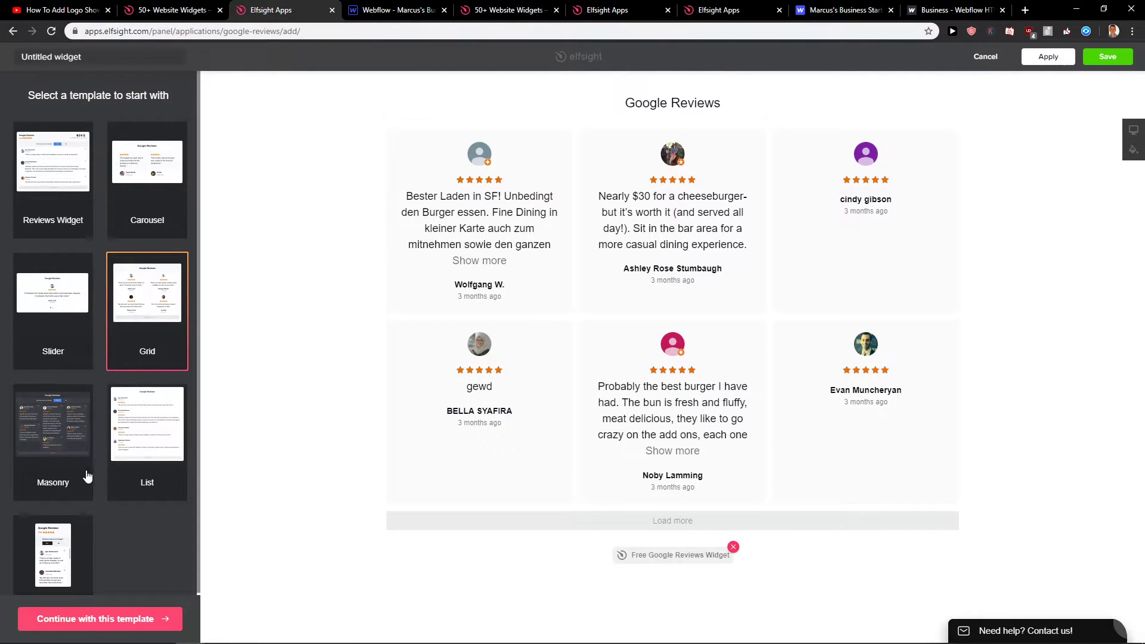
click(148, 491)
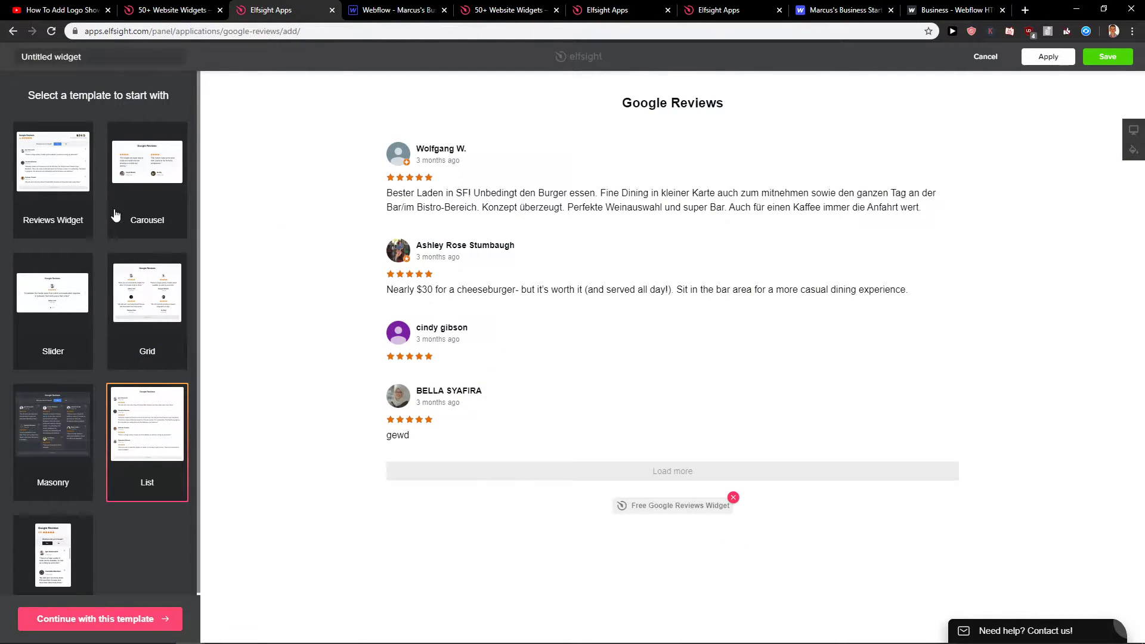
click(78, 228)
scroll(641, 310, down, 1)
scroll(642, 311, down, 3)
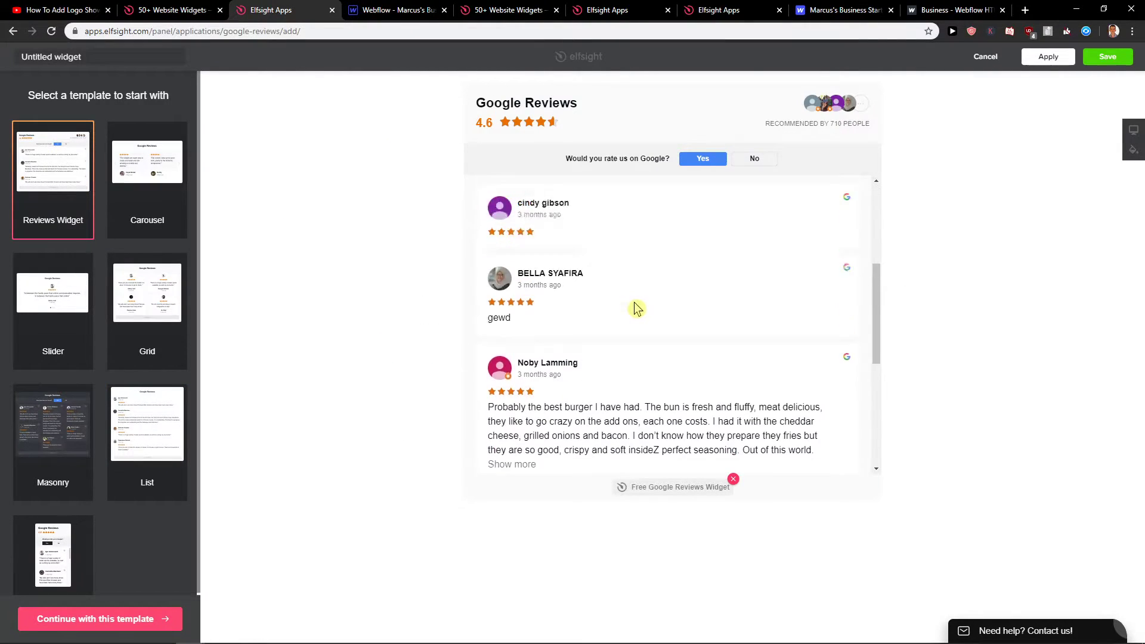
scroll(634, 307, up, 4)
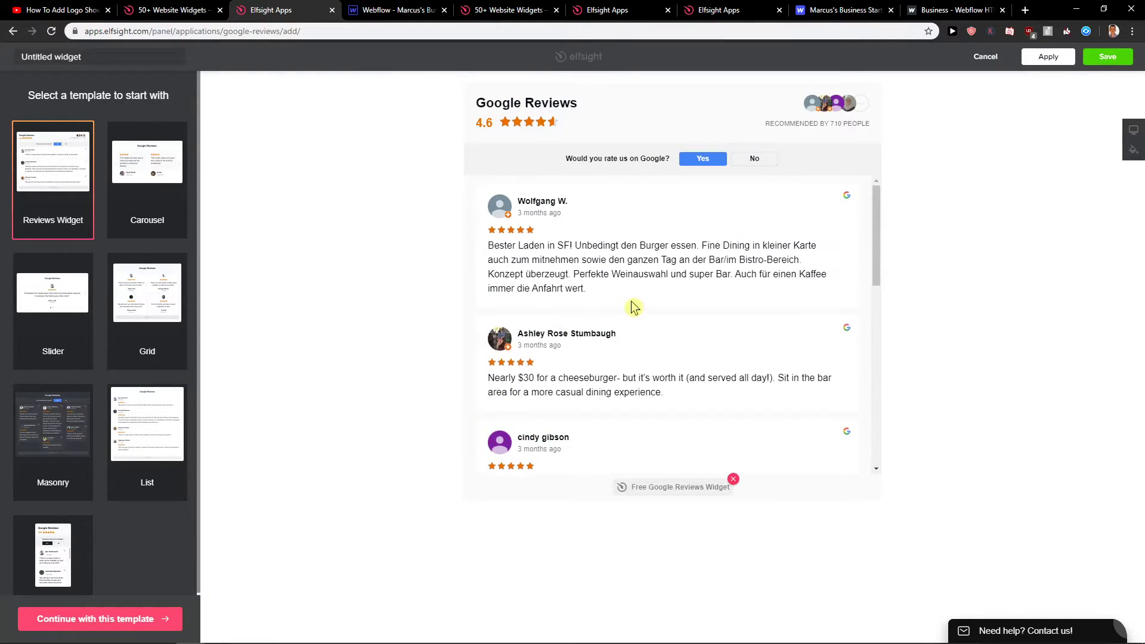
click(128, 618)
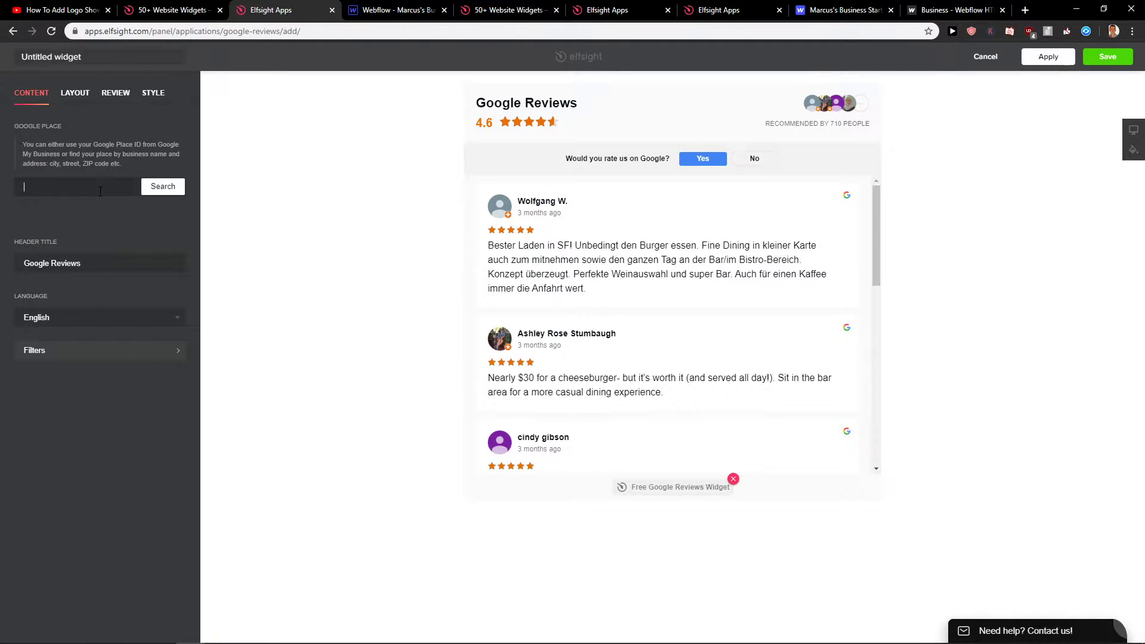
Highlight the Google Place explanation text and focus the empty Google Place field
drag(26, 144, 156, 166)
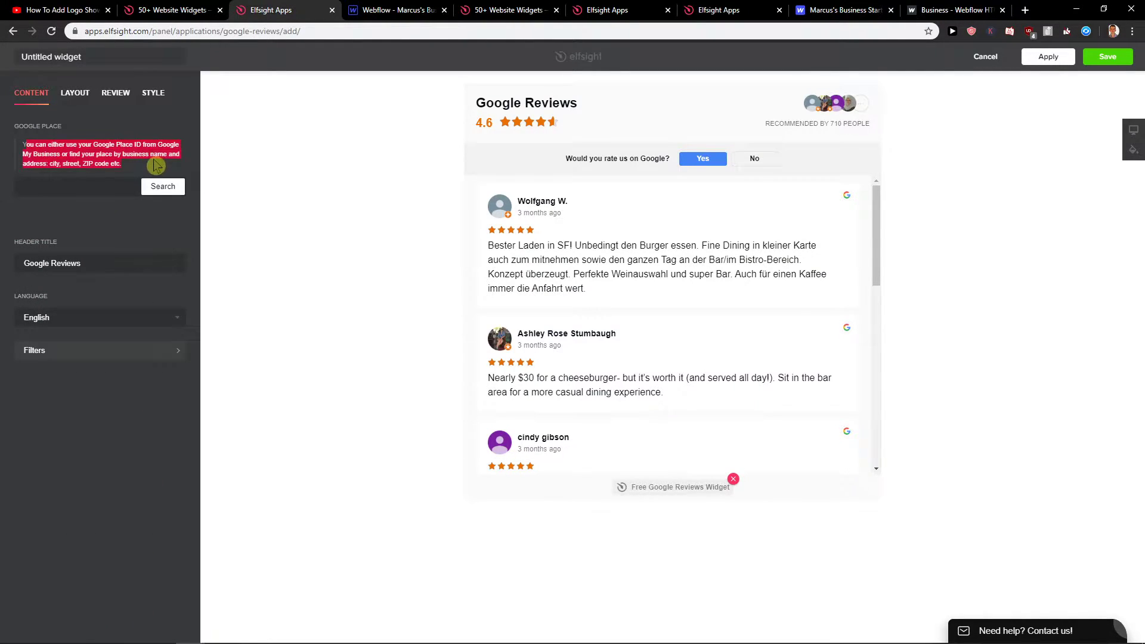
click(66, 161)
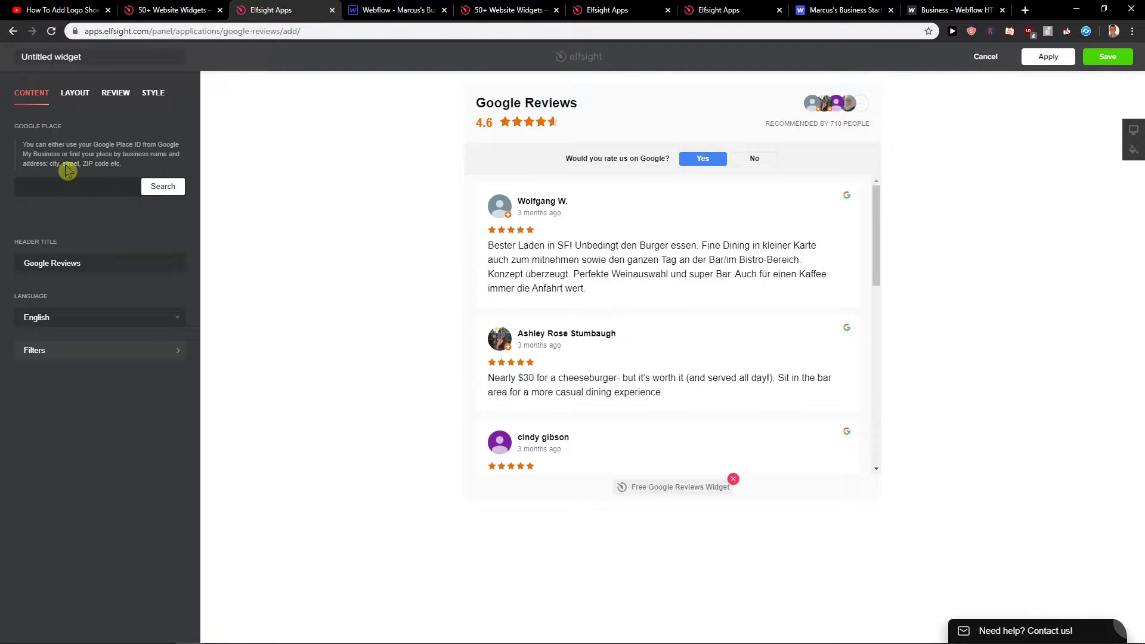
click(102, 178)
Try the Masonry and Grid layouts, then set the widget layout back to List
click(75, 100)
click(168, 204)
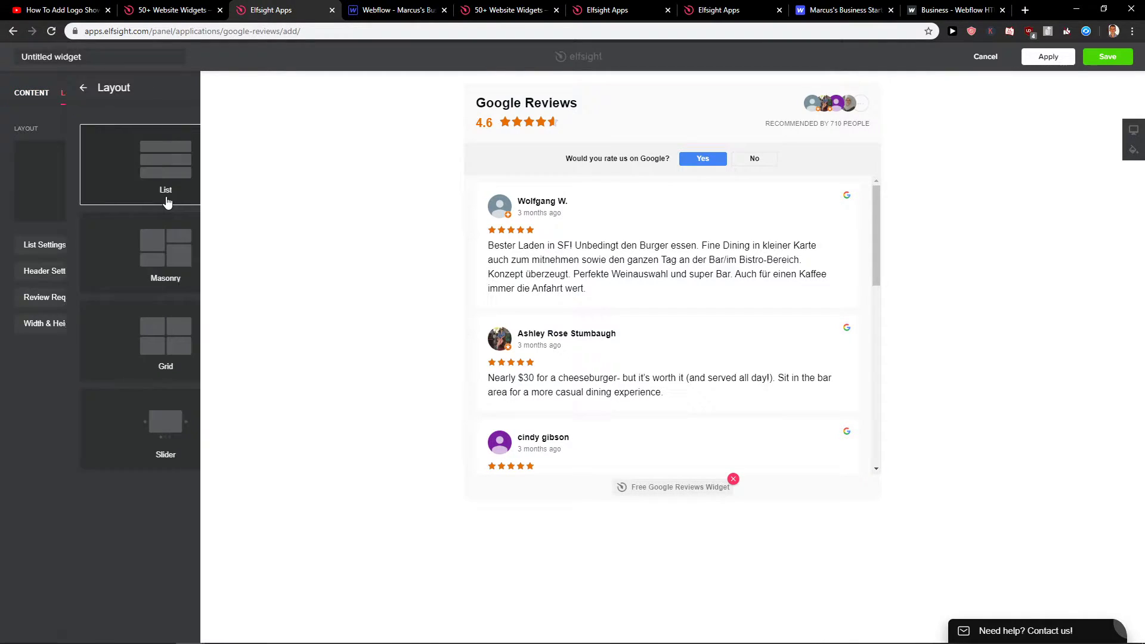
click(128, 258)
click(114, 362)
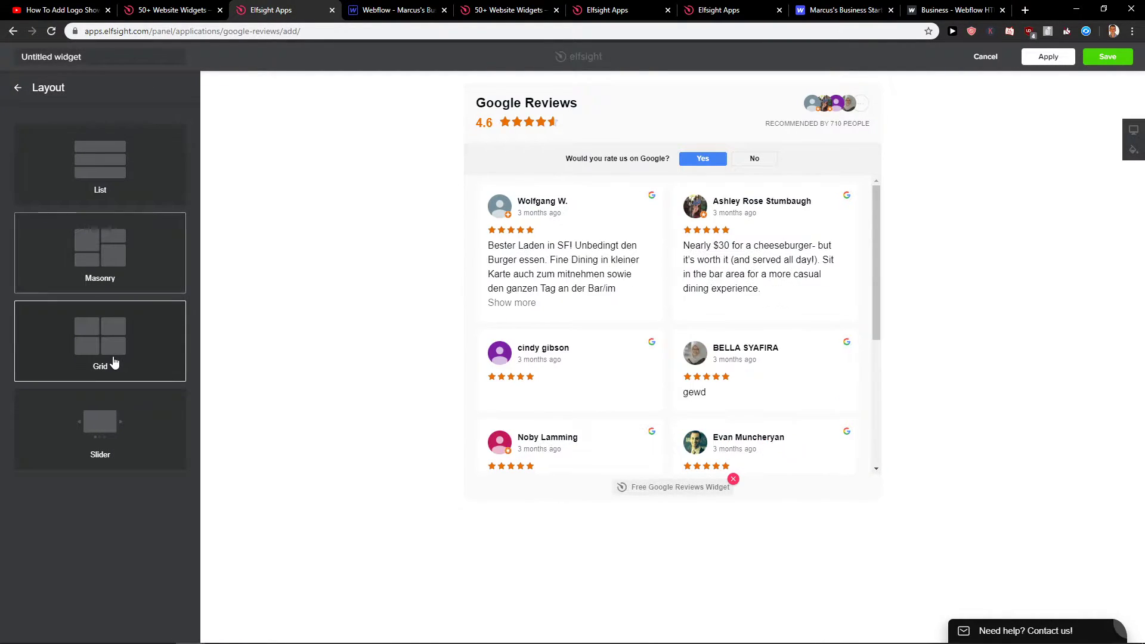
click(150, 194)
In the Review settings, toggle Author Name off and back on
click(18, 90)
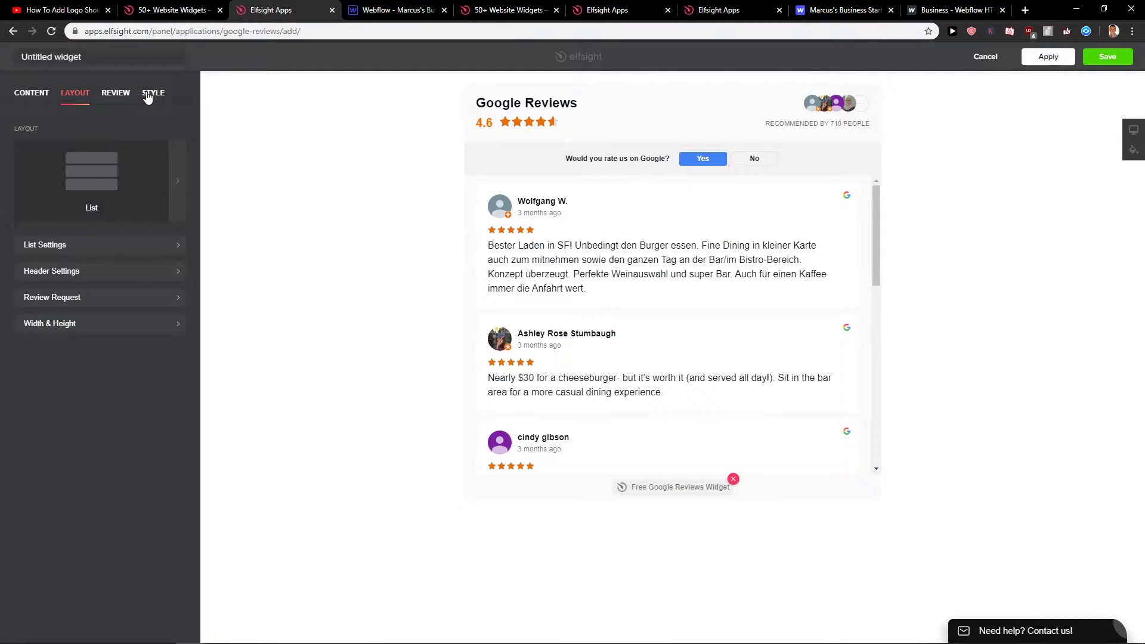
click(116, 96)
click(19, 265)
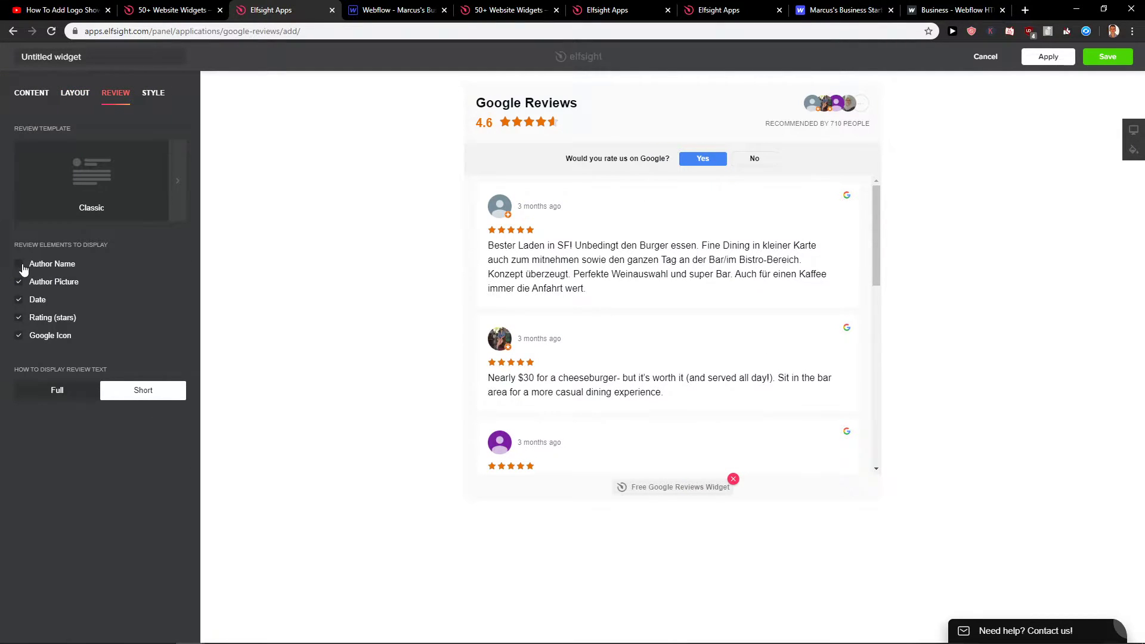
click(24, 270)
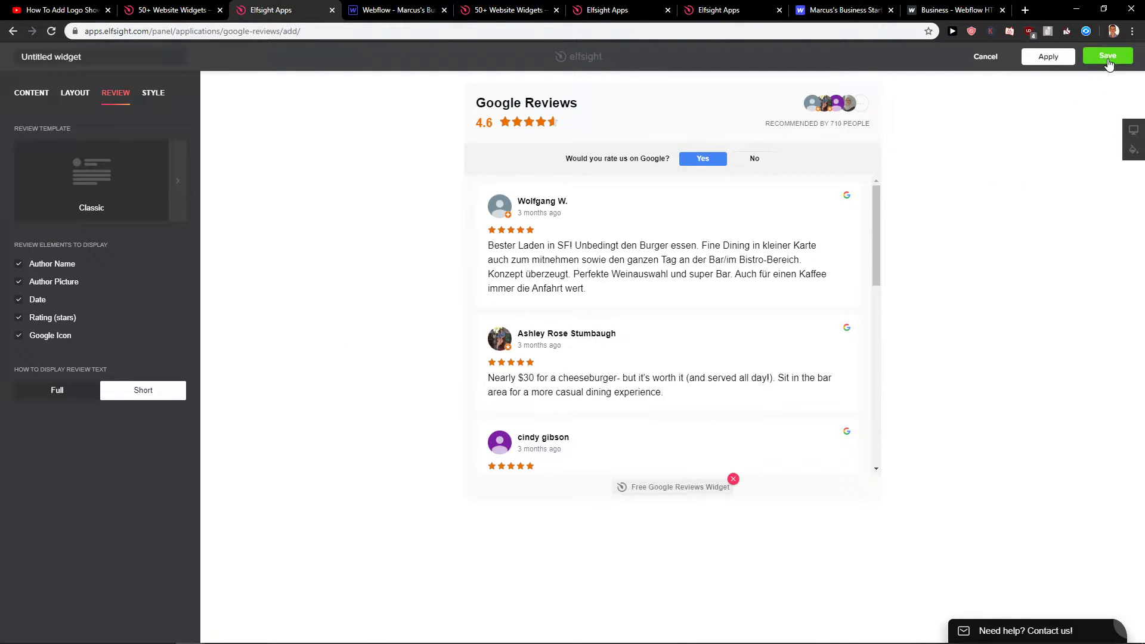
Close the spare Elfsight tab and switch to the tab showing the widget's embed code
click(729, 10)
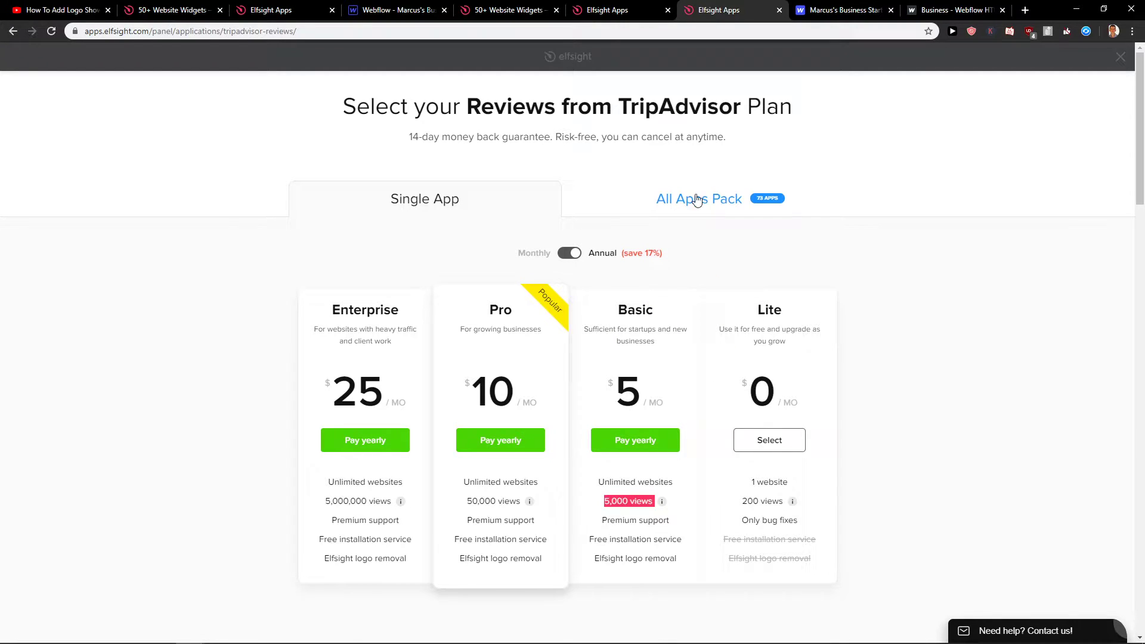
click(611, 10)
click(698, 10)
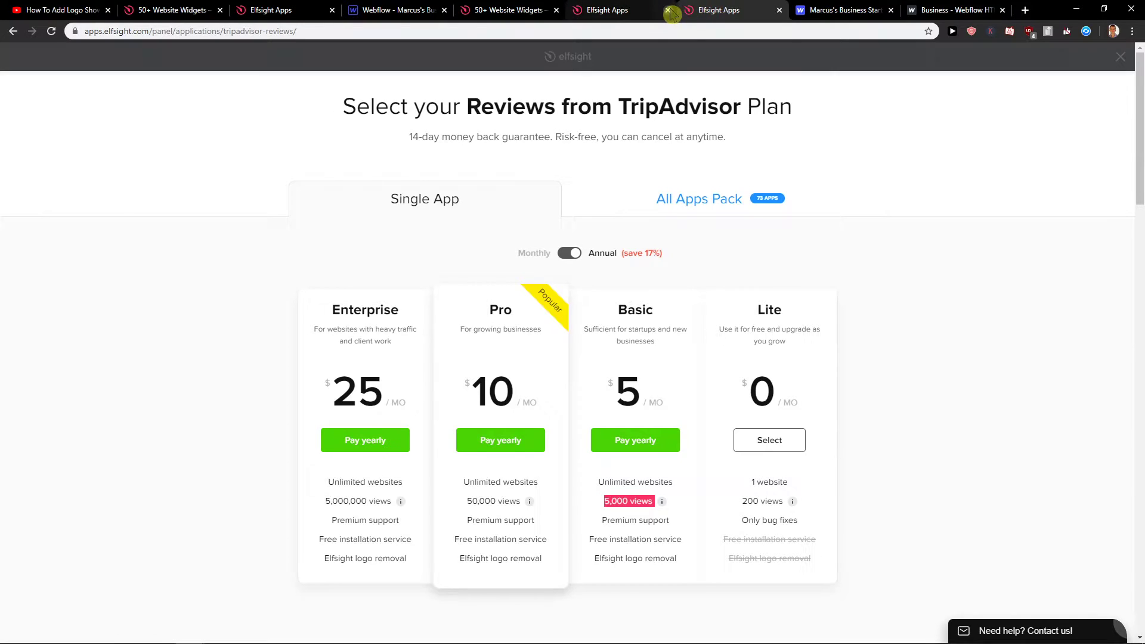
click(668, 10)
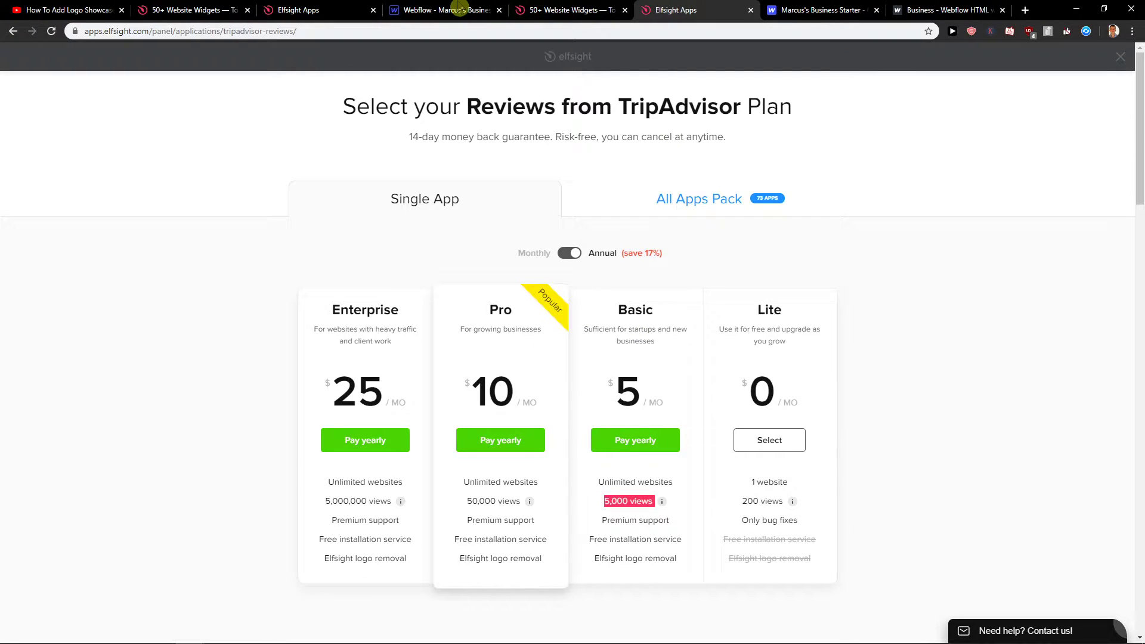
click(352, 8)
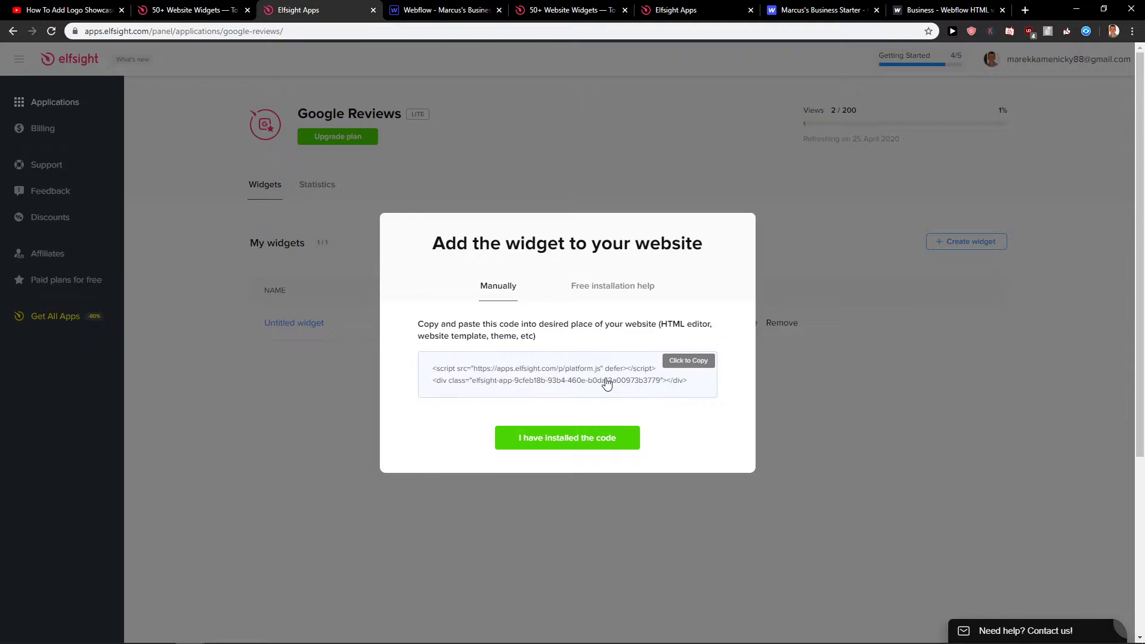
In the Webflow Designer, place an Embed below the hero and paste the Elfsight code into it
click(185, 10)
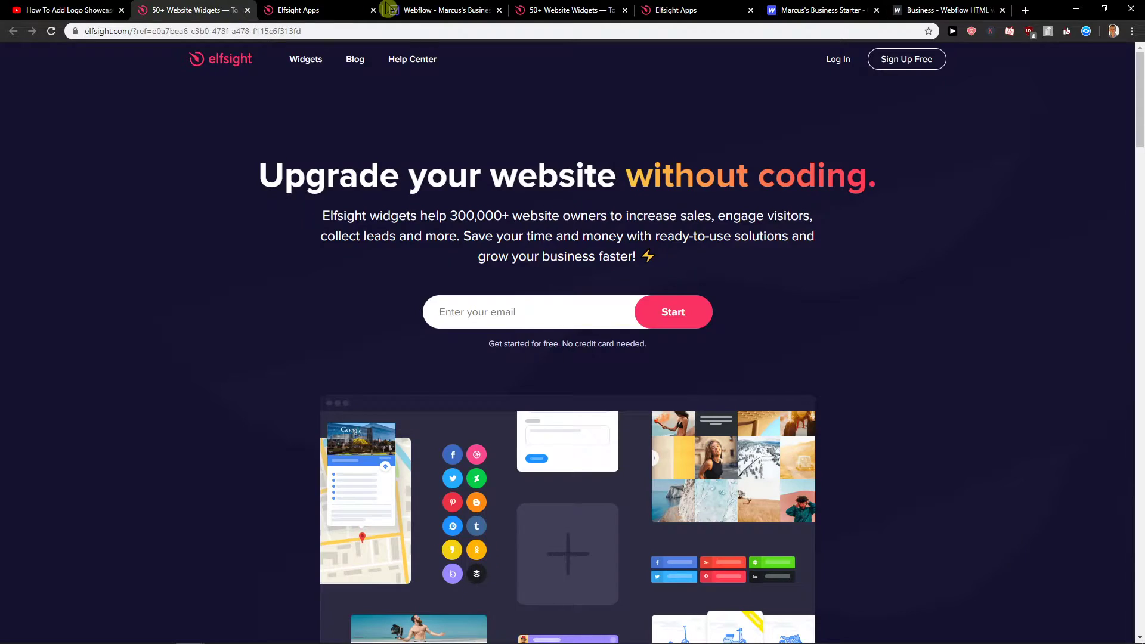
click(470, 8)
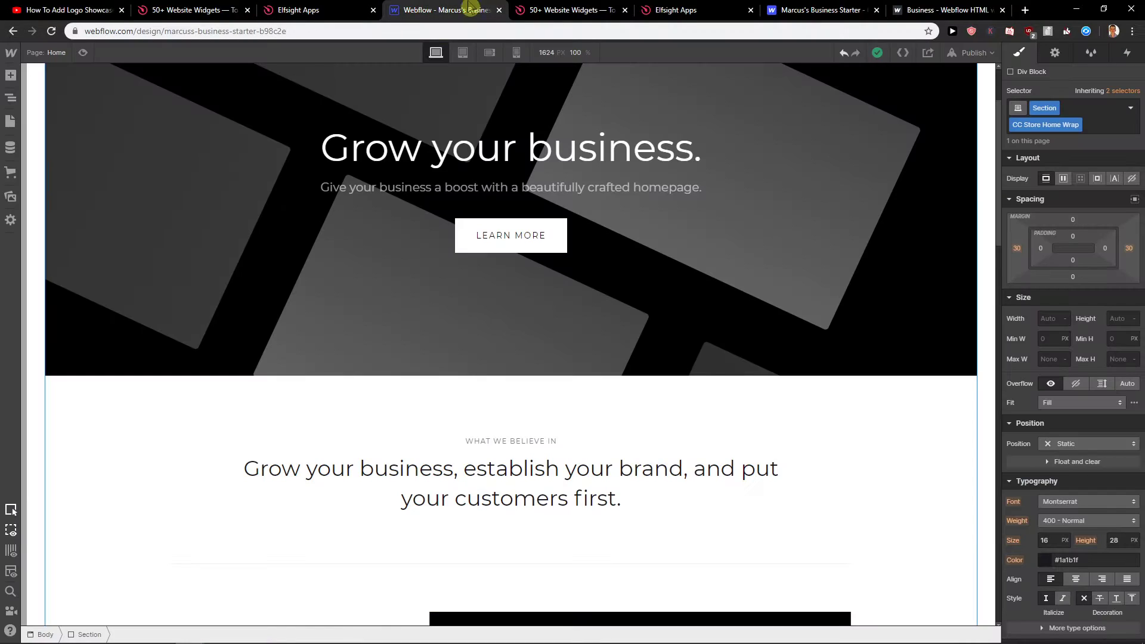
click(16, 81)
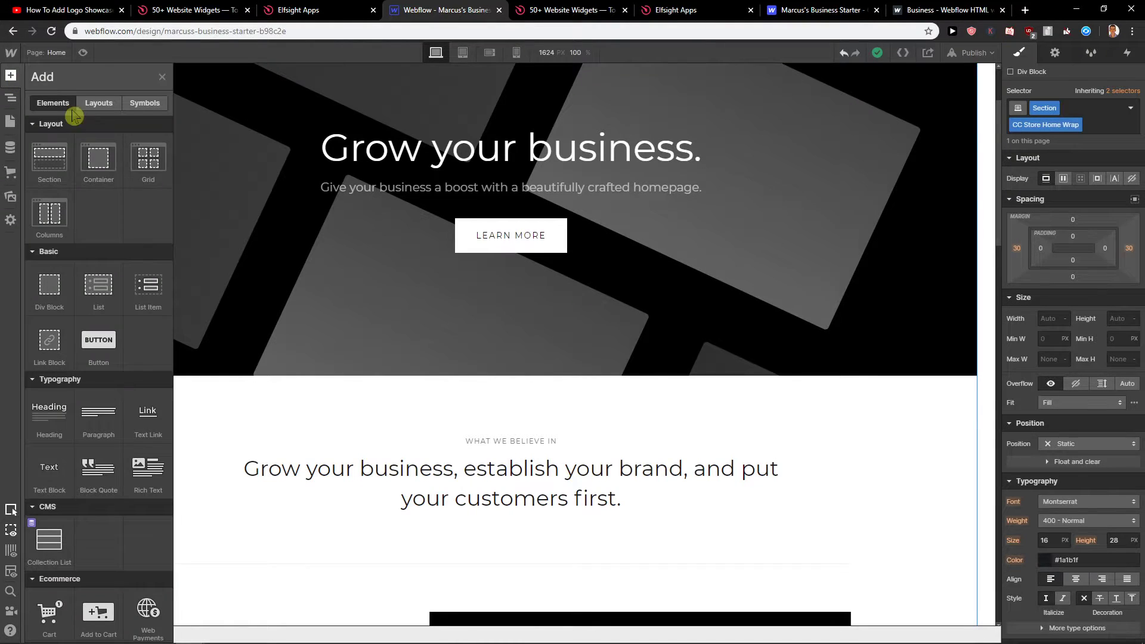
scroll(132, 369, down, 10)
scroll(131, 370, down, 4)
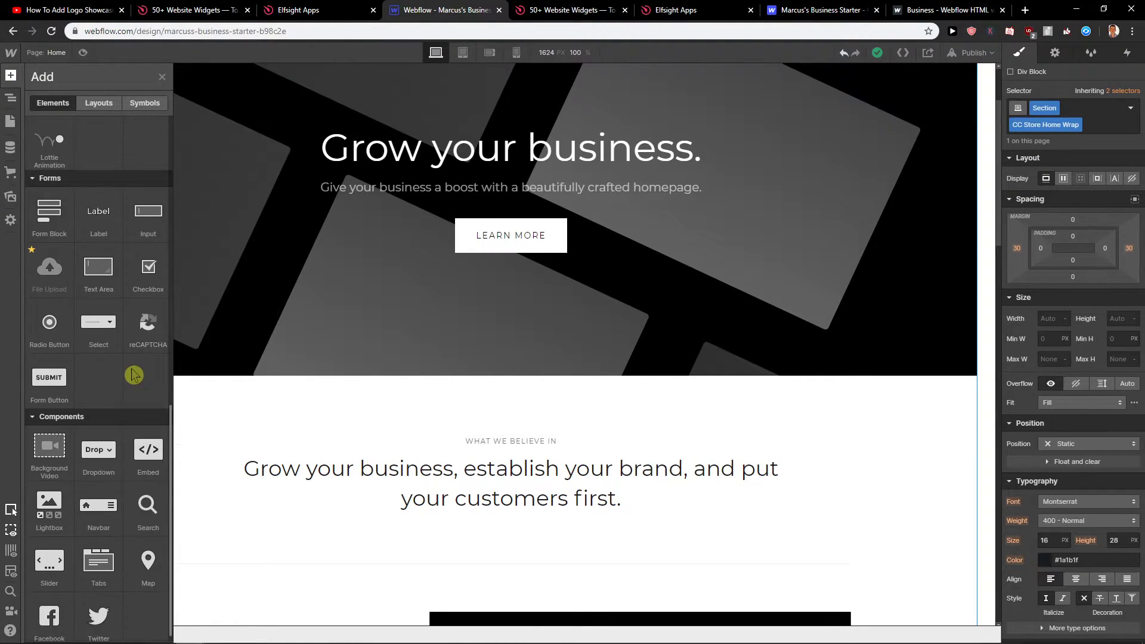
drag(146, 440, 280, 396)
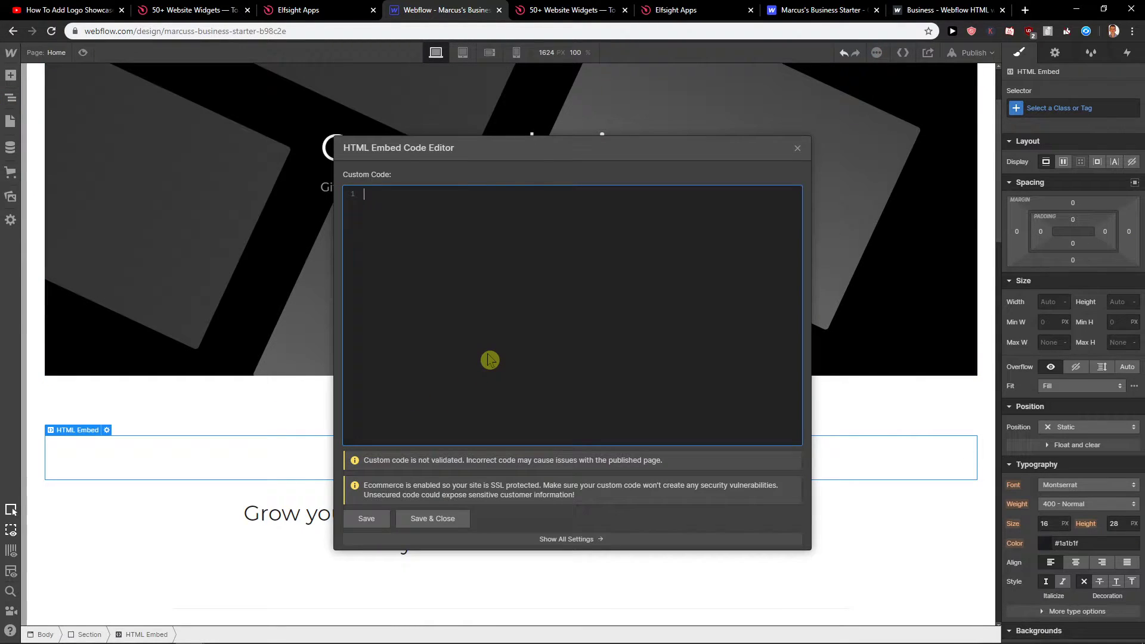
key(ctrl+v)
click(421, 519)
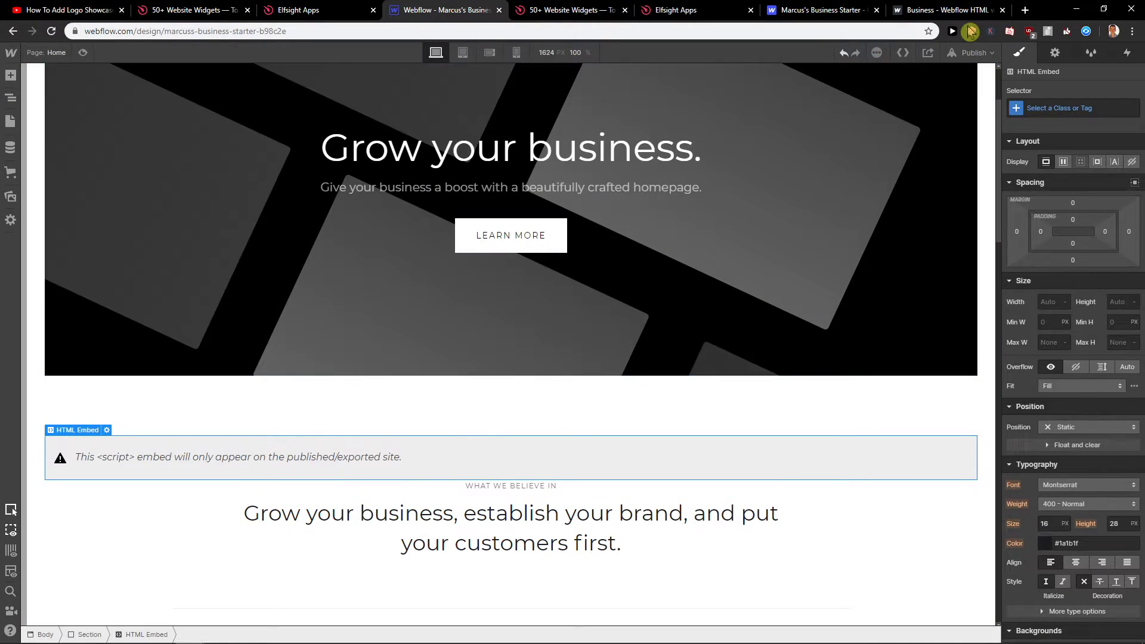
Publish to the webflow.io domain and view the Google Reviews widget on the live homepage
click(966, 54)
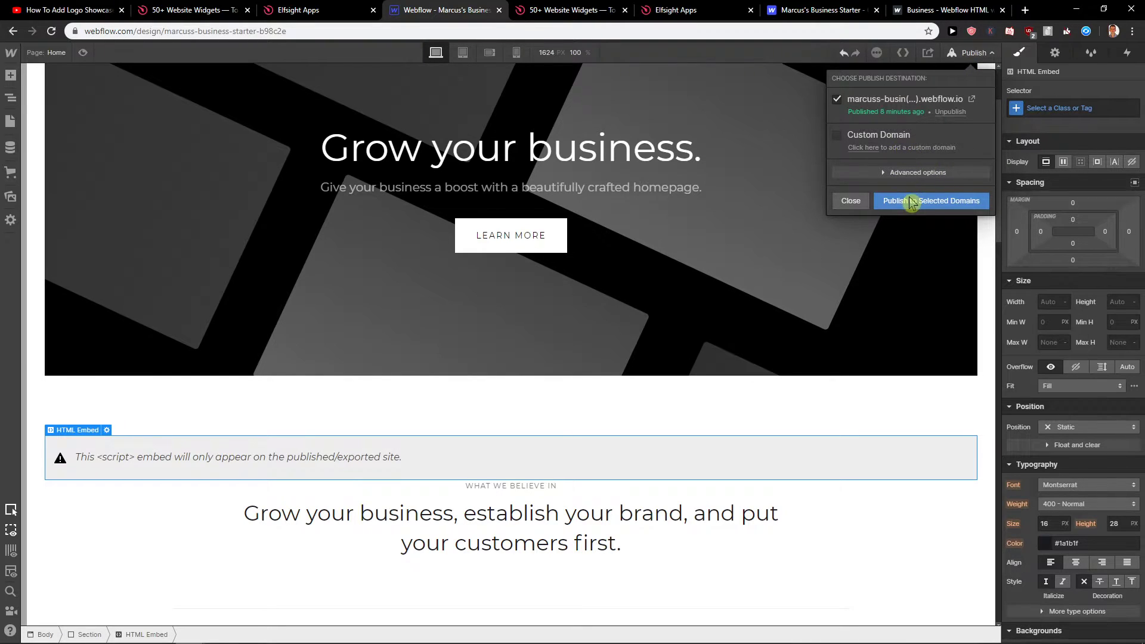
click(936, 202)
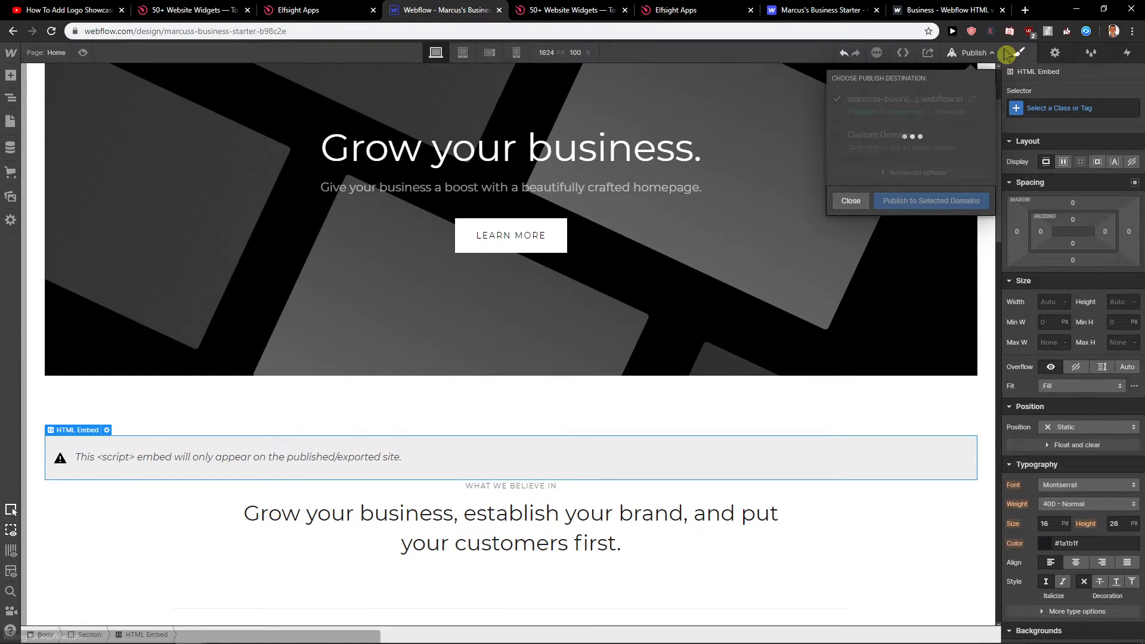
click(972, 105)
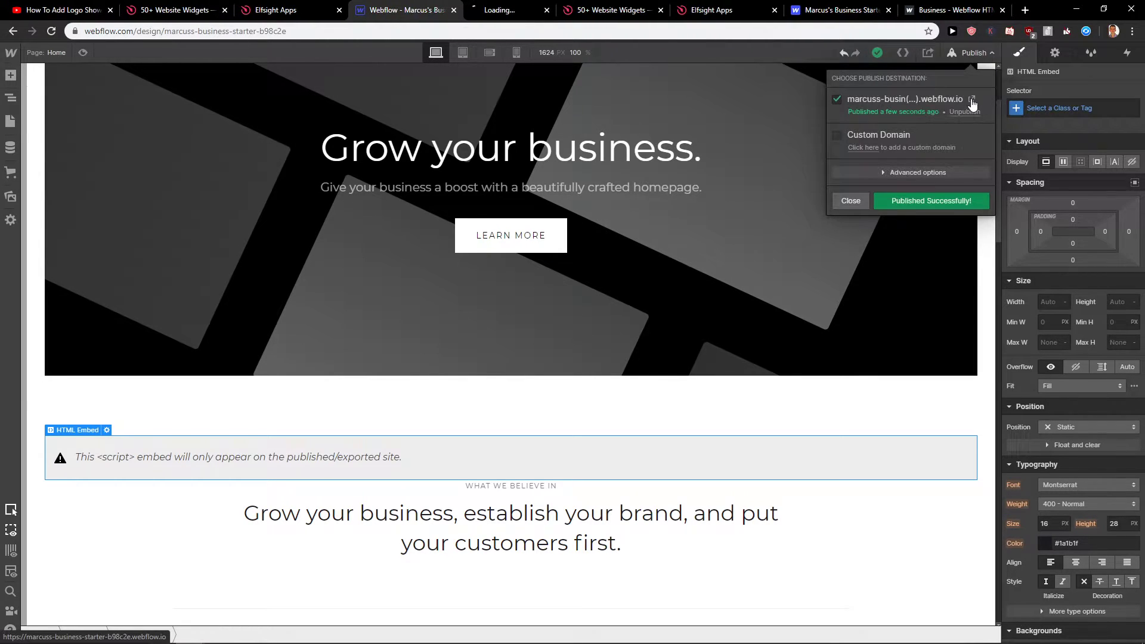
scroll(427, 227, down, 7)
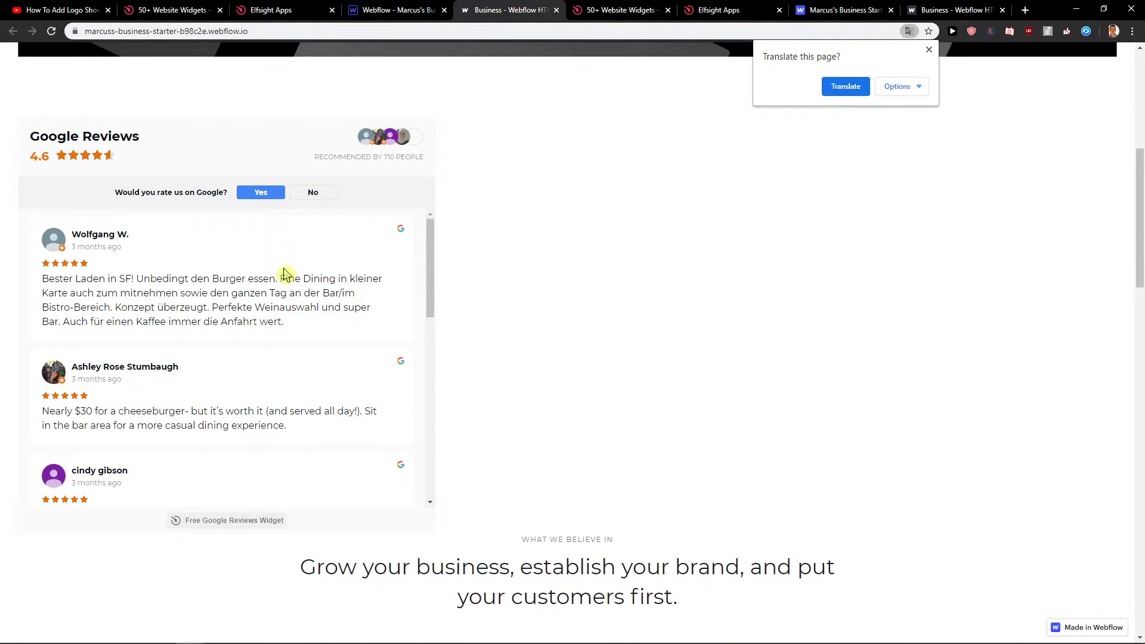
Back in the Designer, set the HTML Embed's text alignment to center
click(395, 11)
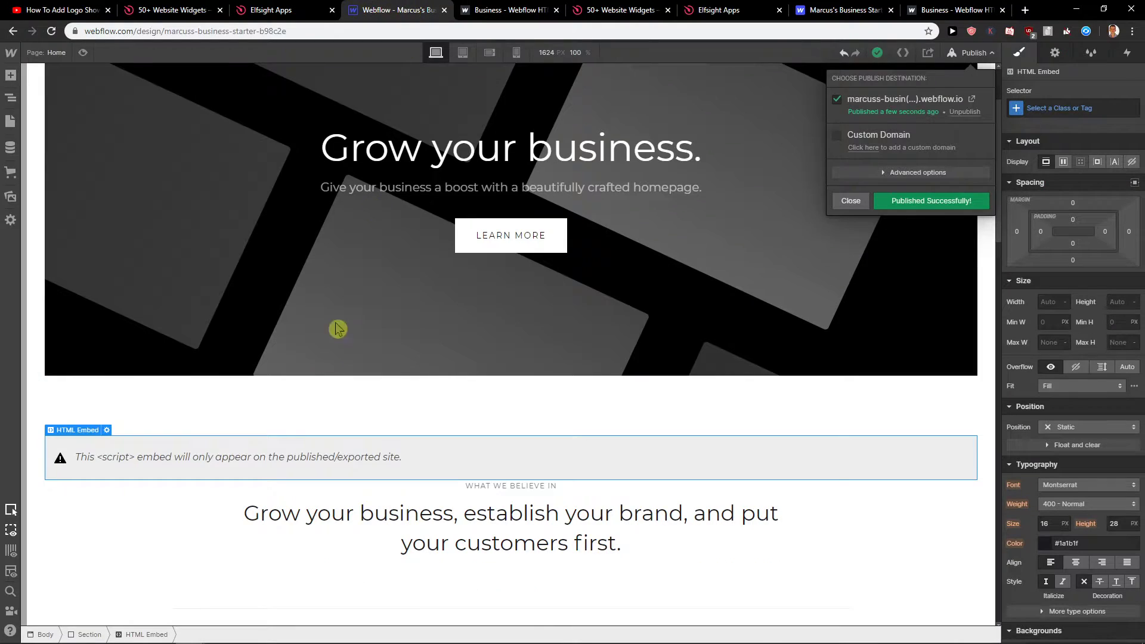
click(276, 449)
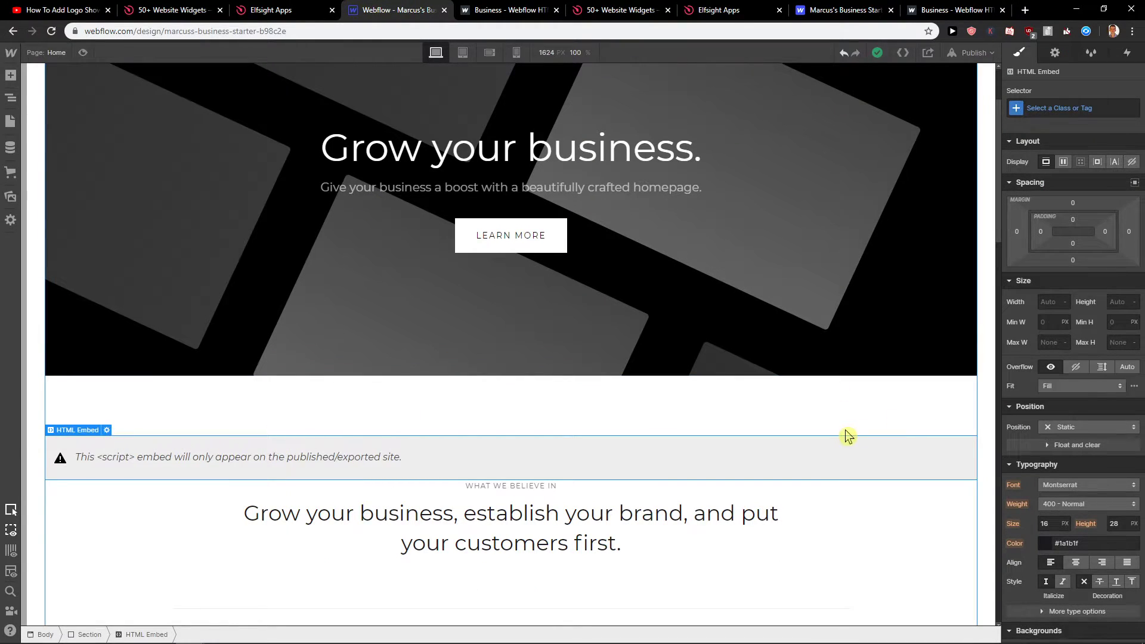
scroll(1029, 415, down, 2)
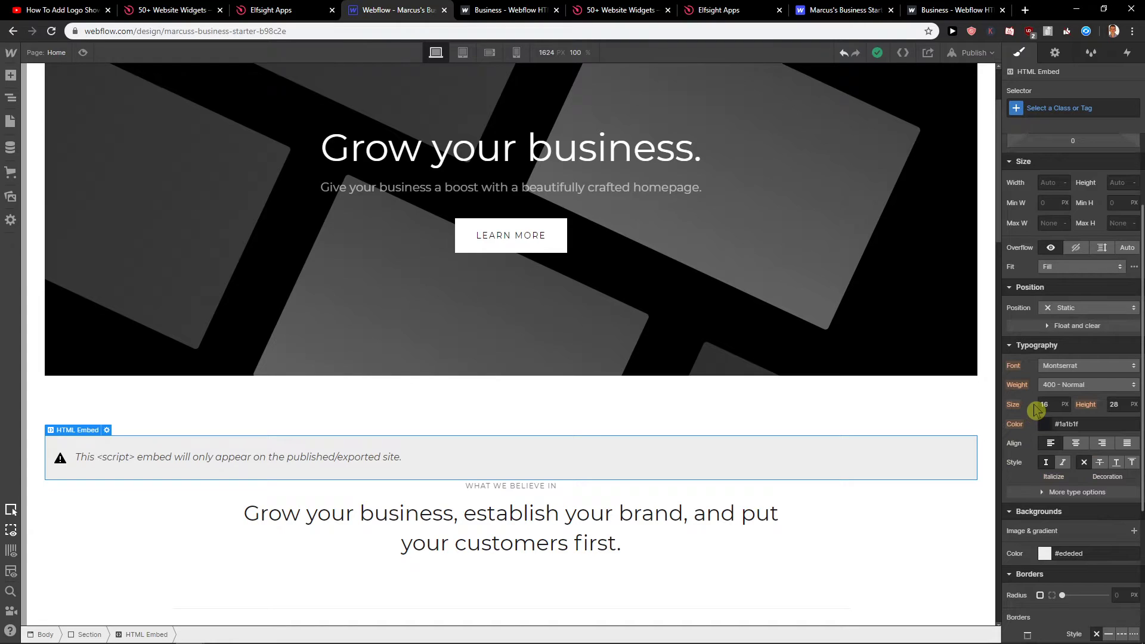
scroll(1019, 407, down, 1)
click(1076, 384)
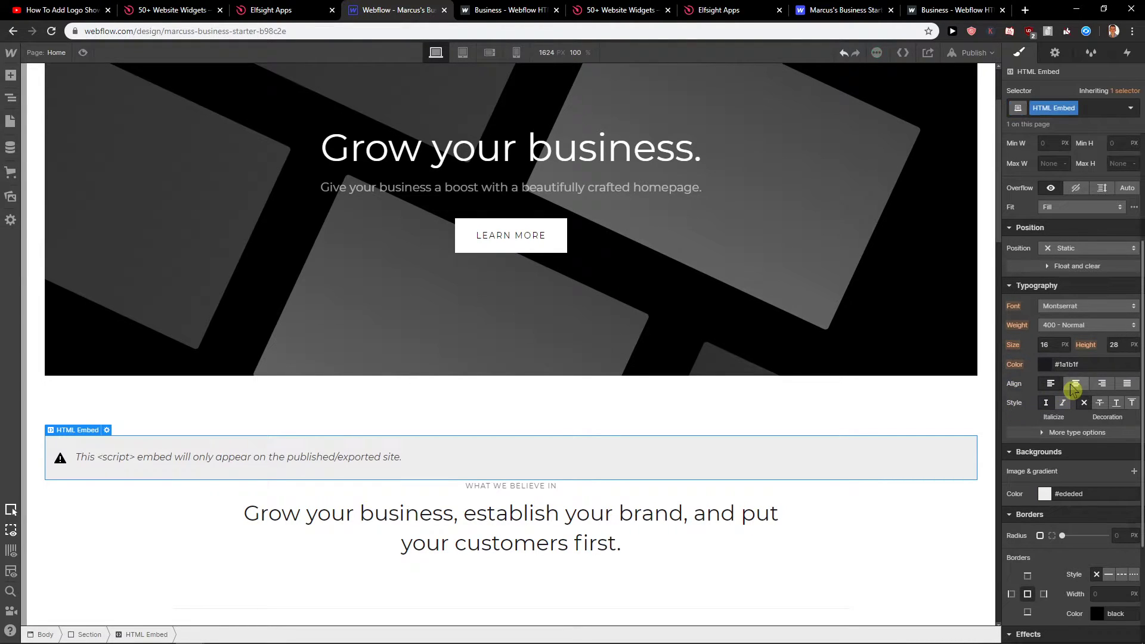
scroll(871, 244, up, 2)
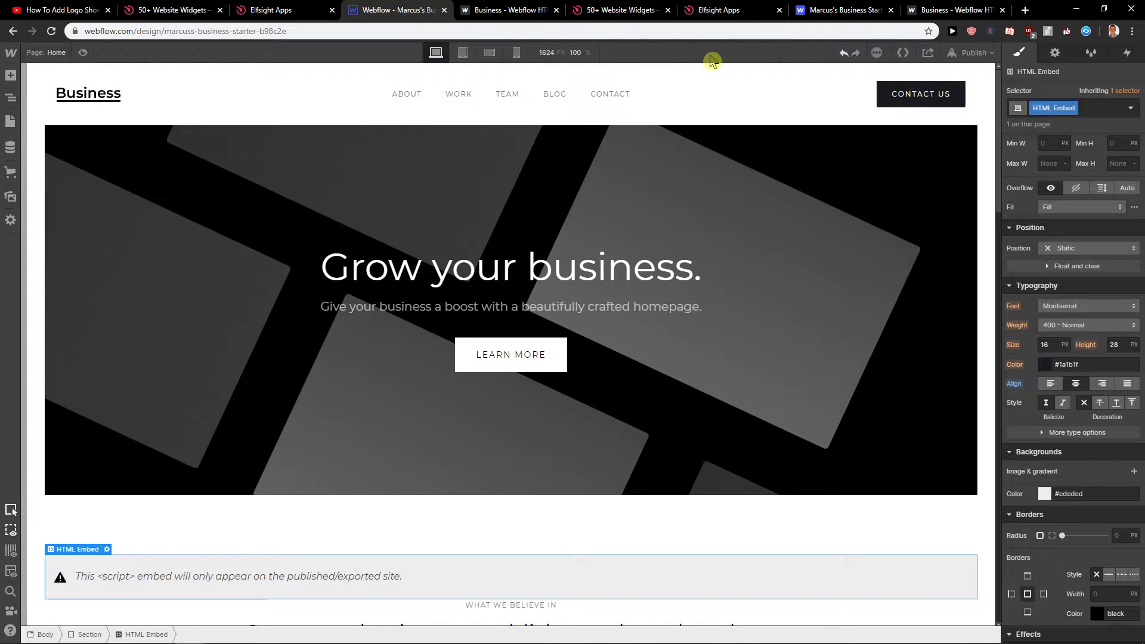
Republish to webflow.io and check the centred reviews widget on the live site
click(976, 53)
click(959, 200)
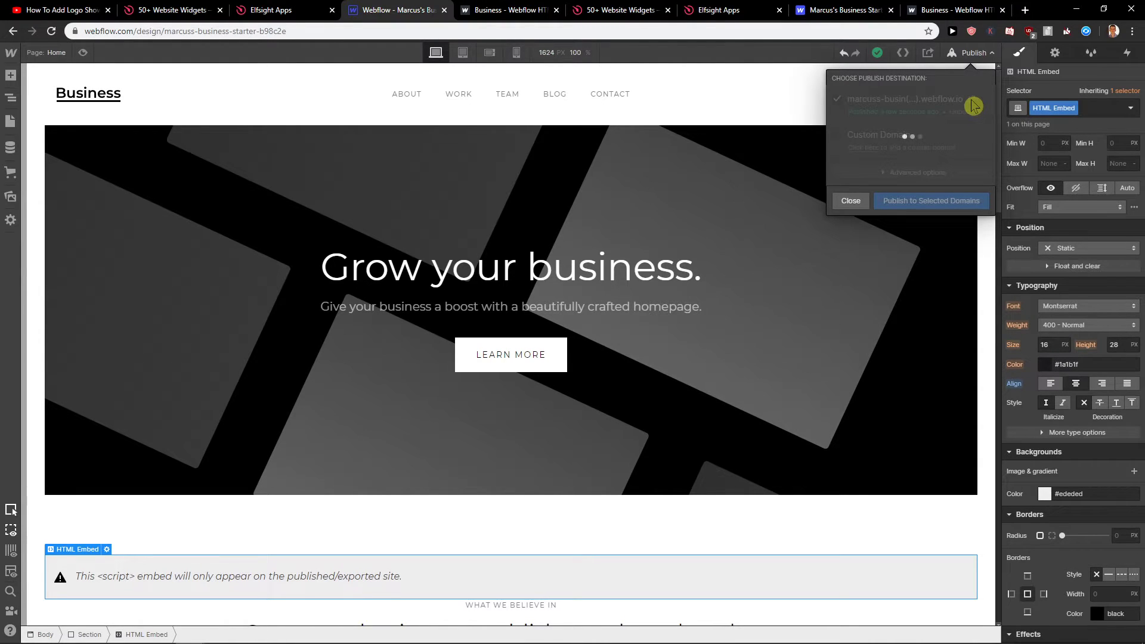
click(964, 100)
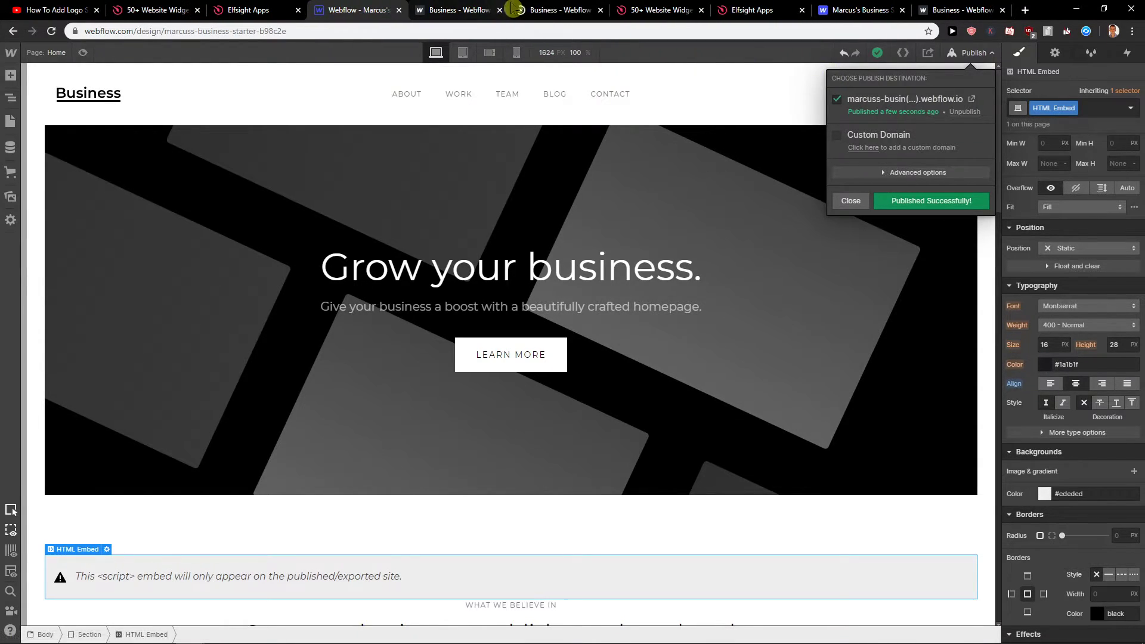
click(509, 13)
click(500, 10)
scroll(615, 307, down, 8)
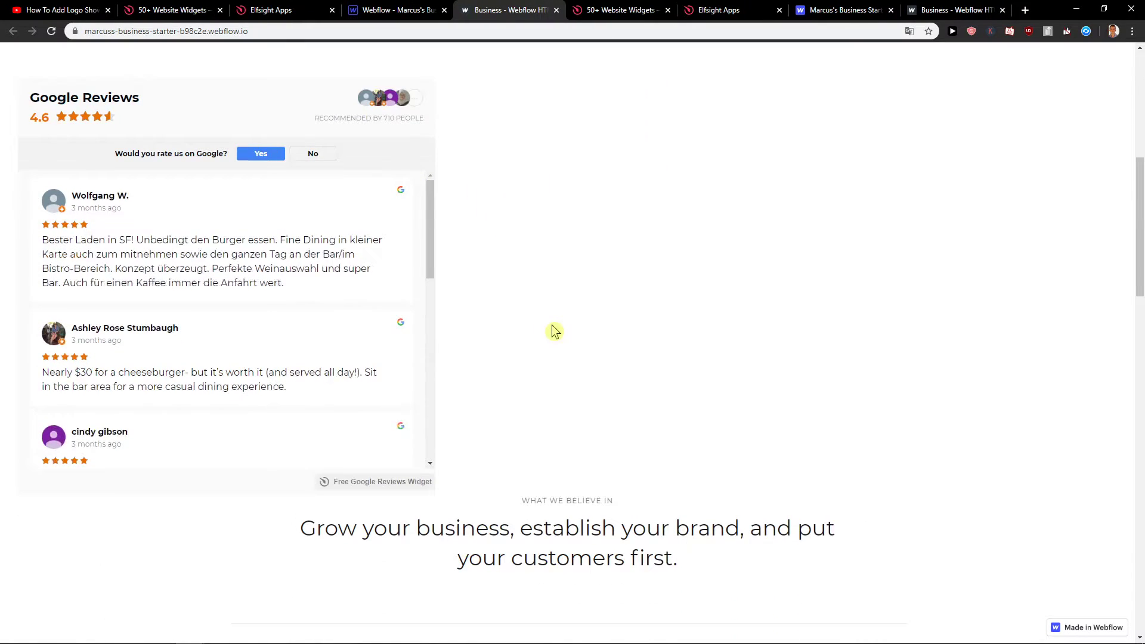
click(423, 9)
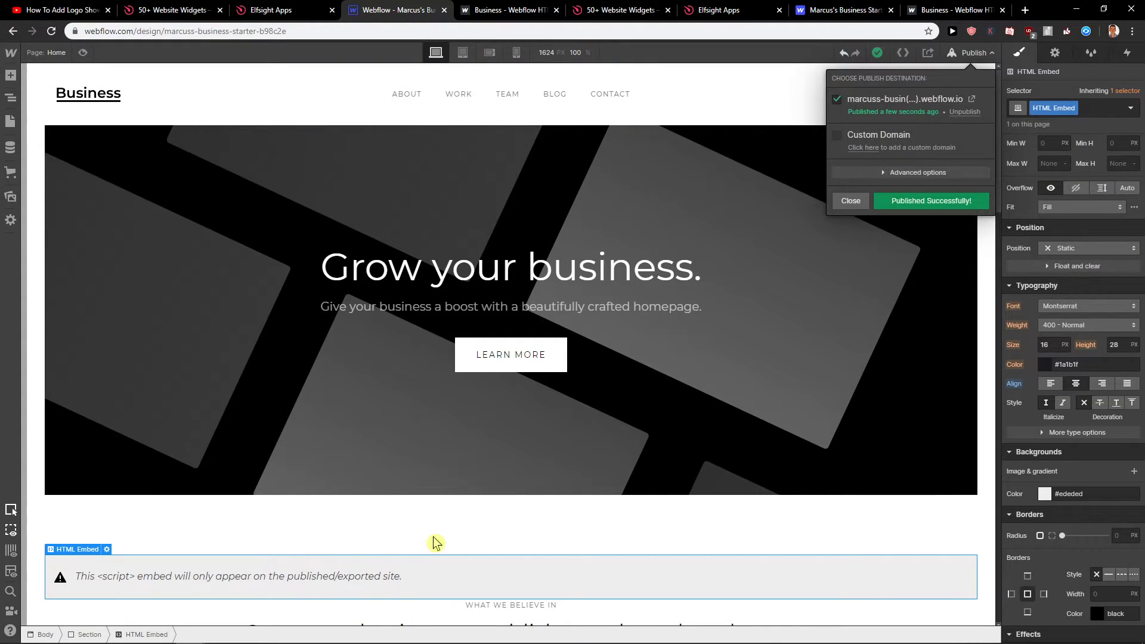
scroll(439, 525, down, 2)
click(263, 11)
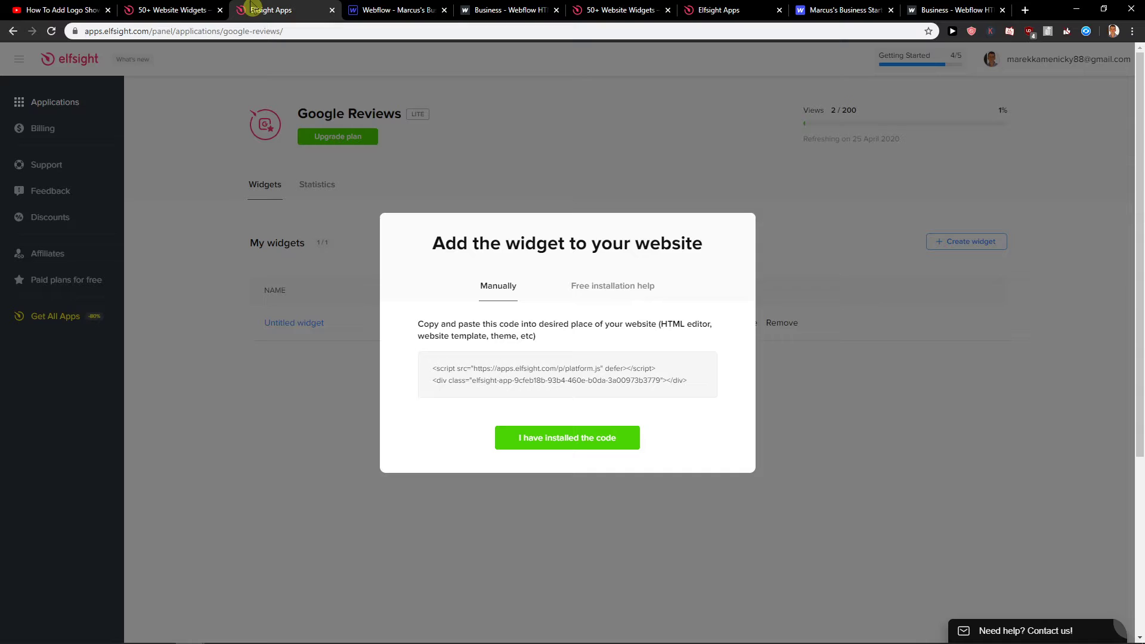
click(233, 140)
click(404, 8)
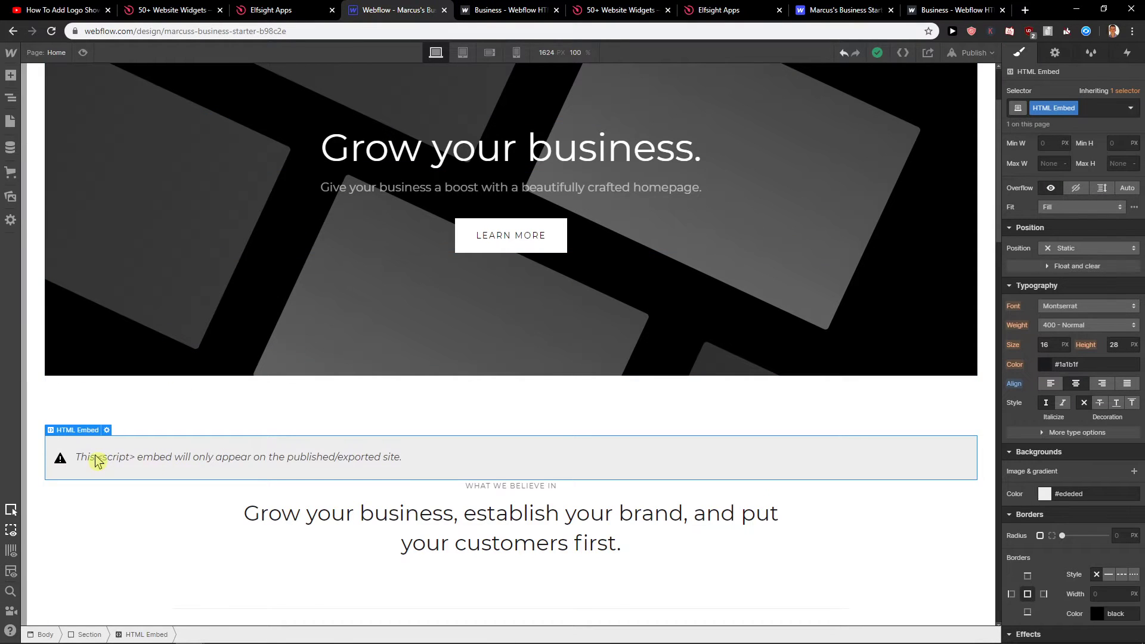
click(108, 431)
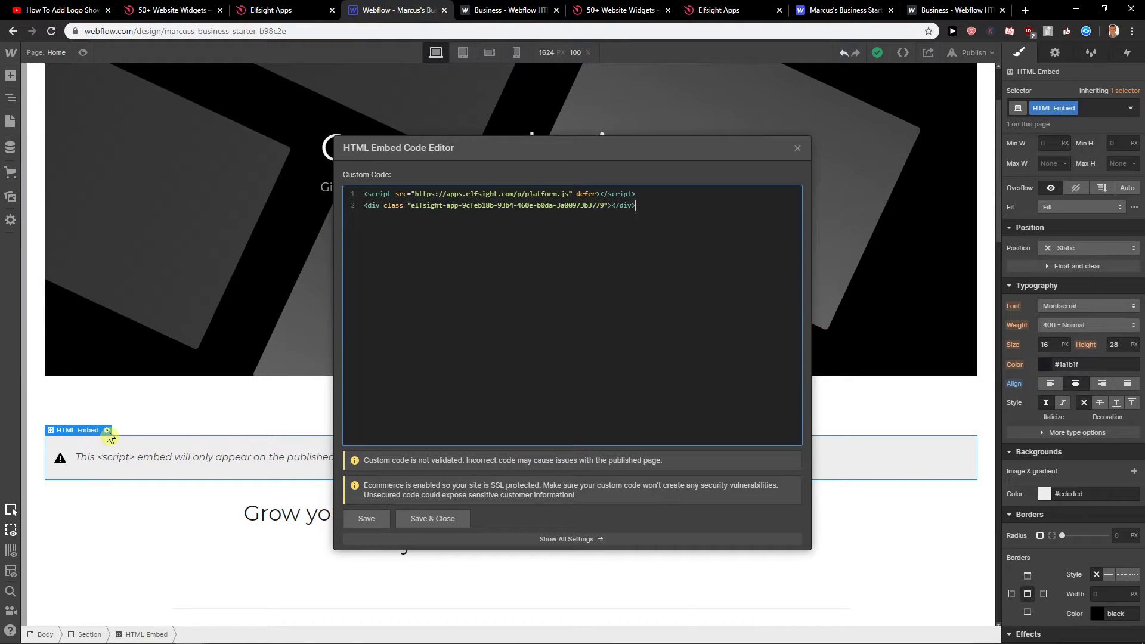
click(220, 415)
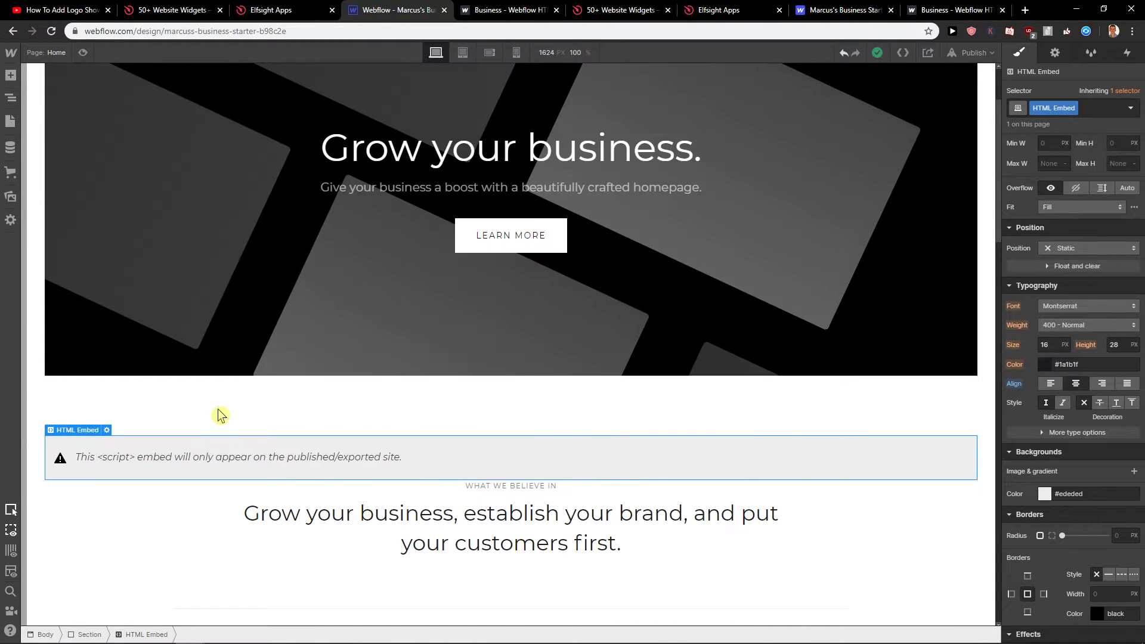
click(1101, 386)
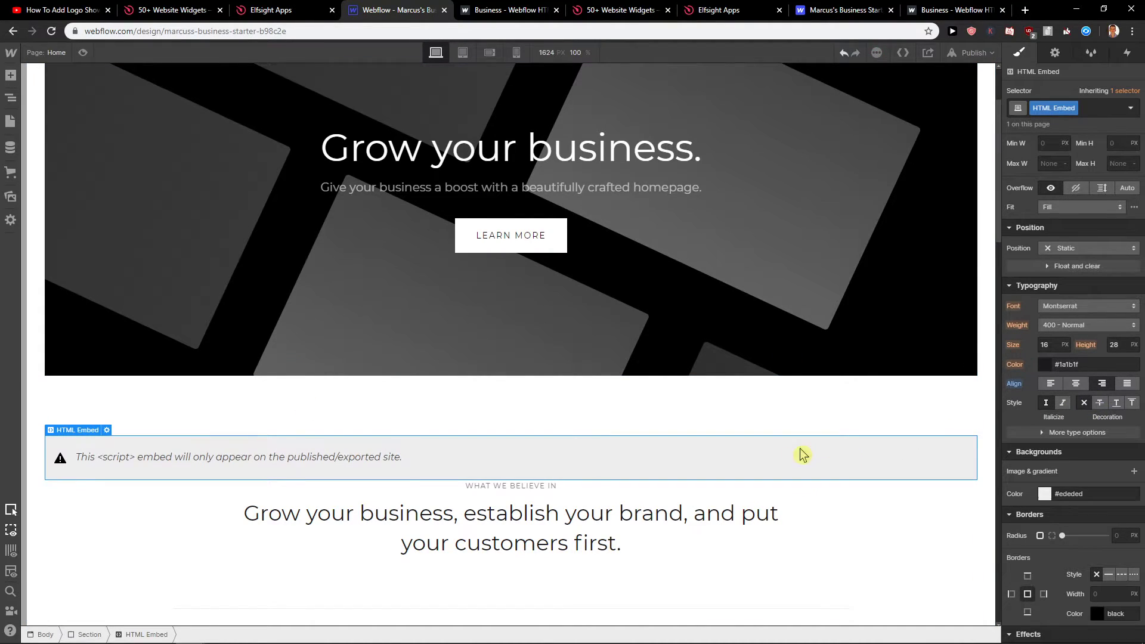
scroll(801, 456, down, 1)
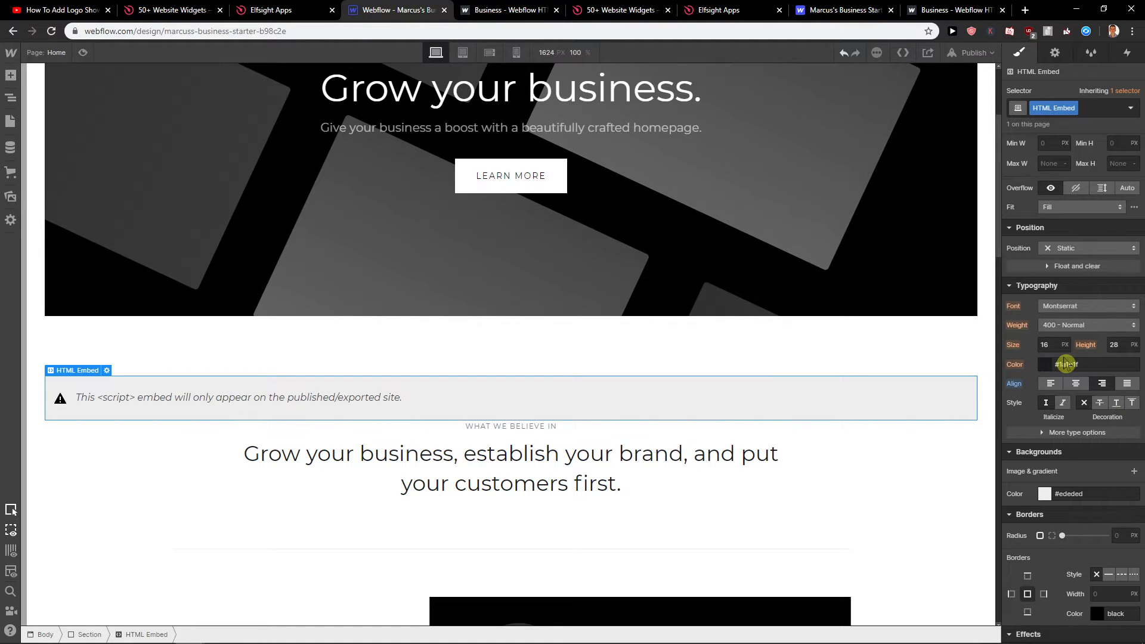
scroll(1066, 364, up, 3)
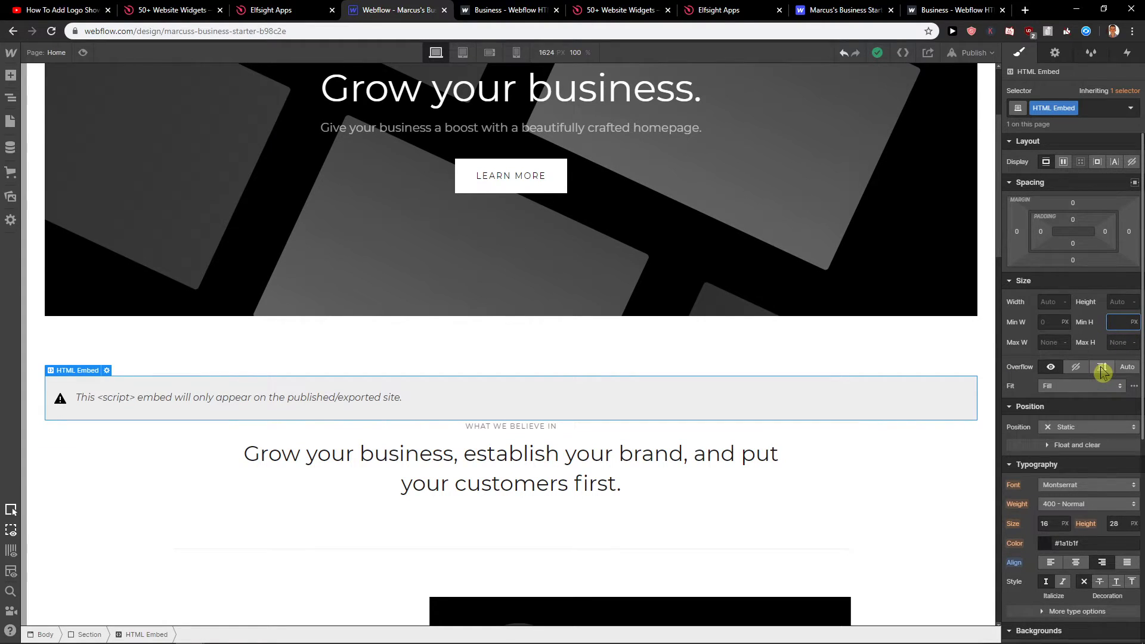
click(1099, 388)
click(1100, 387)
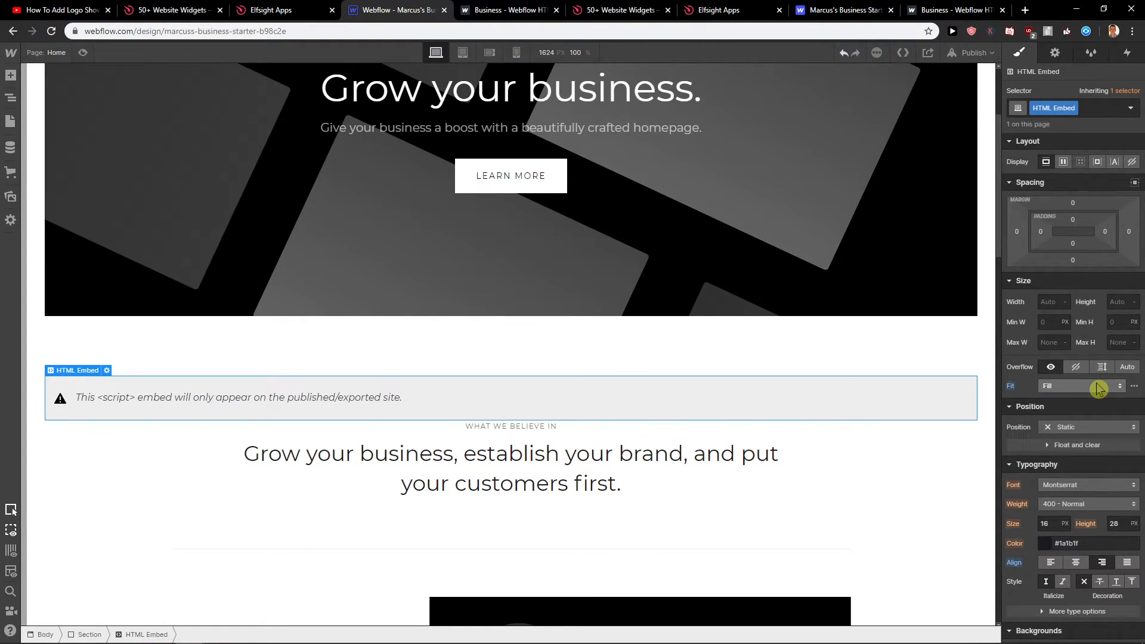
scroll(1048, 276, down, 5)
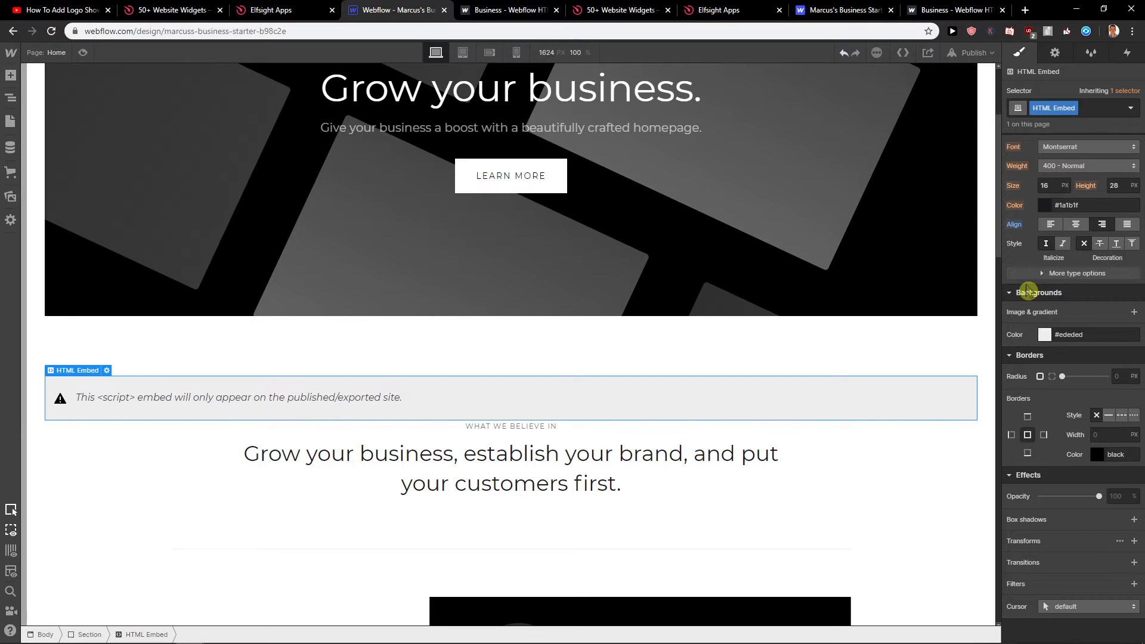
scroll(987, 382, up, 3)
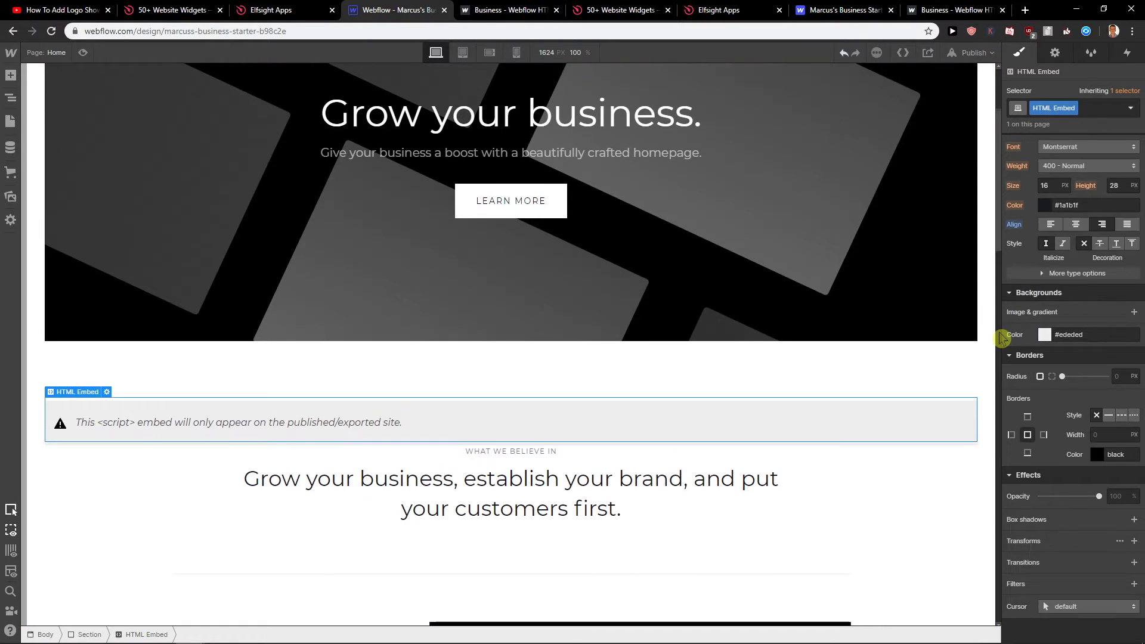
scroll(1034, 338, up, 4)
scroll(1034, 338, up, 2)
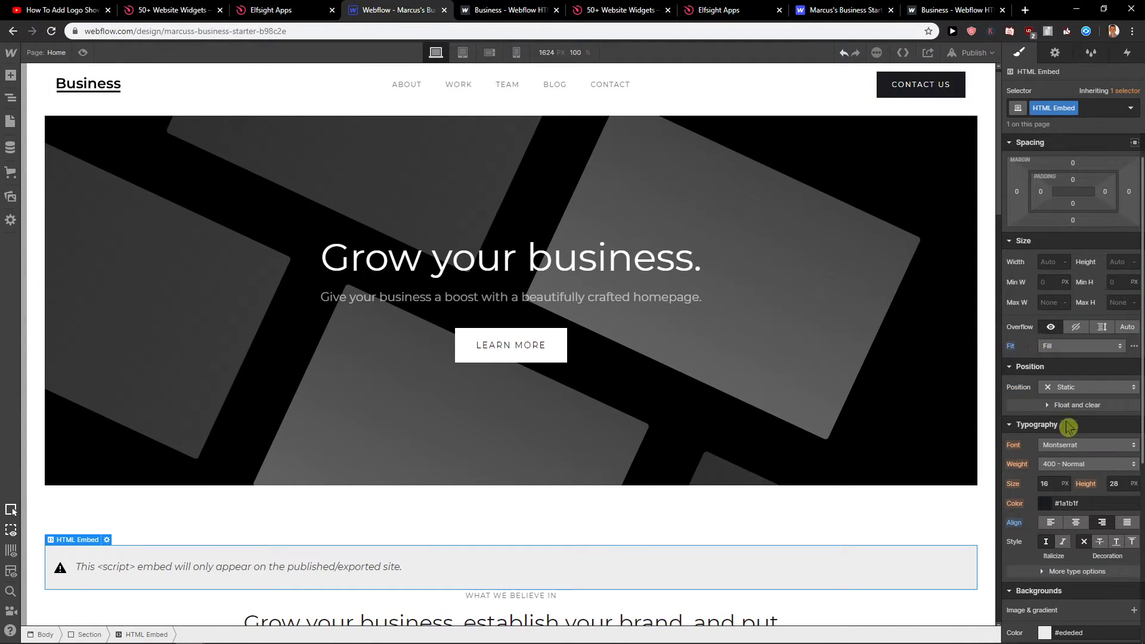
click(1075, 466)
click(999, 461)
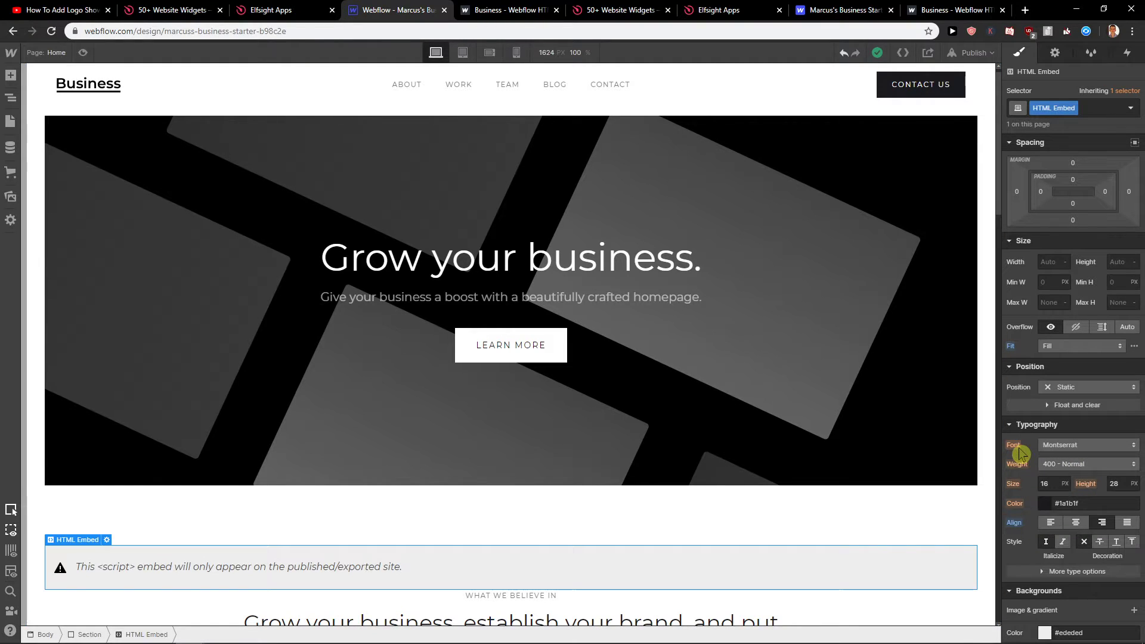
click(596, 563)
click(596, 564)
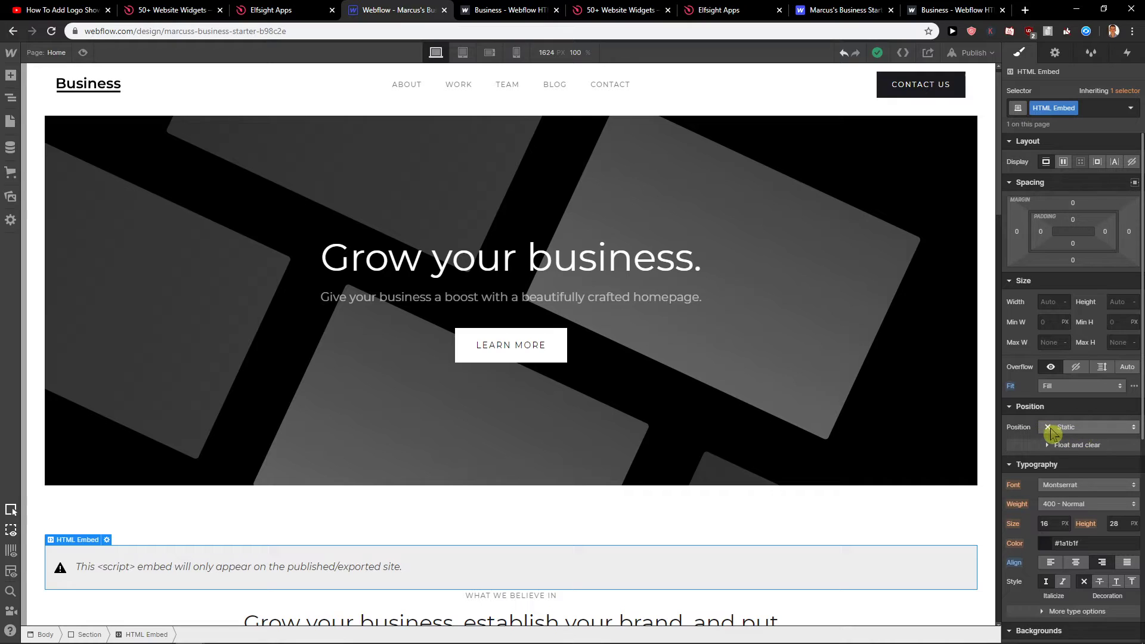
click(1050, 432)
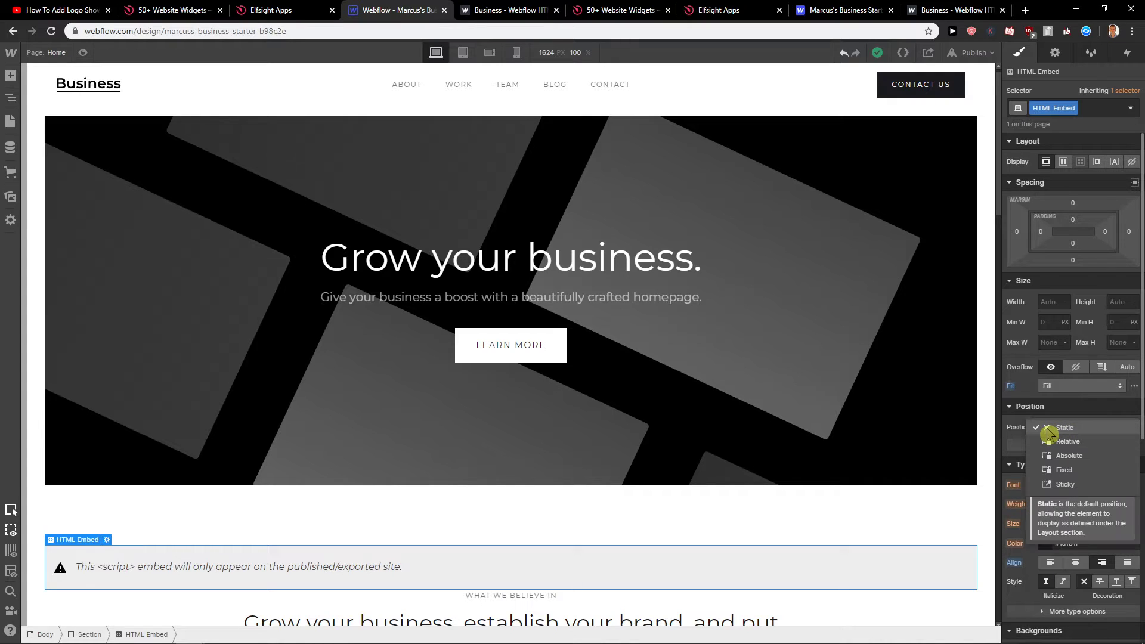
click(1008, 421)
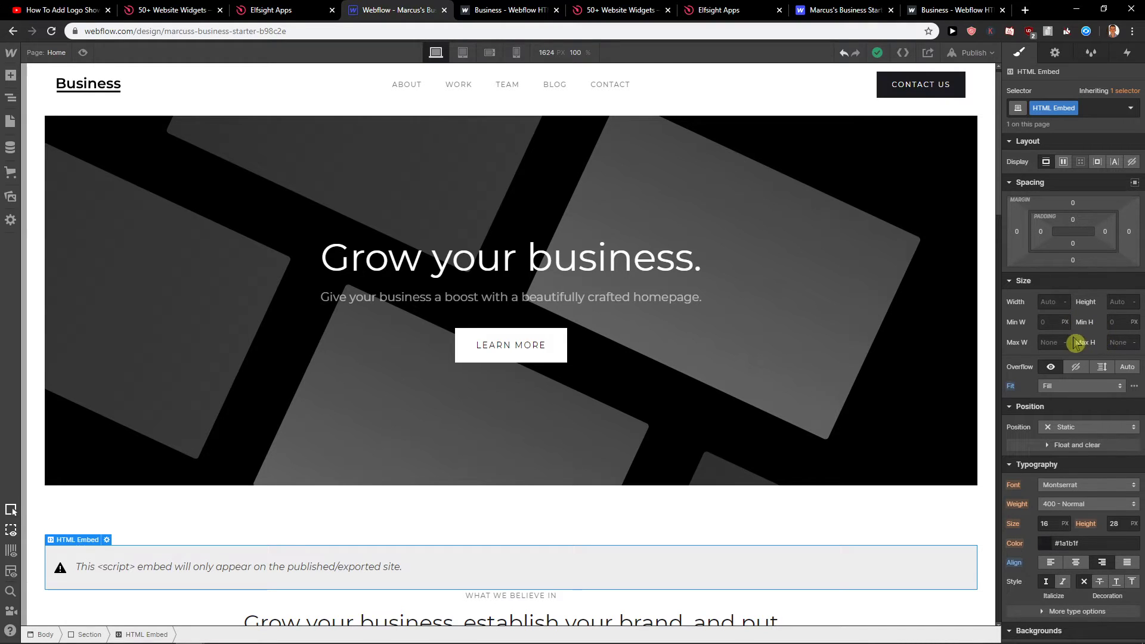
click(1061, 387)
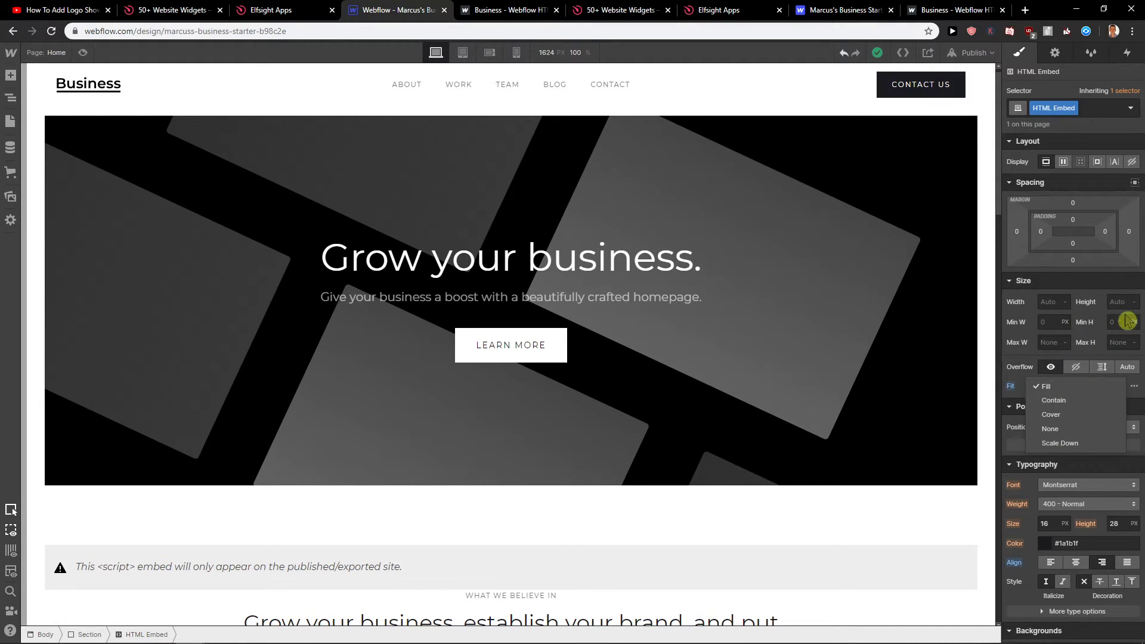
click(469, 11)
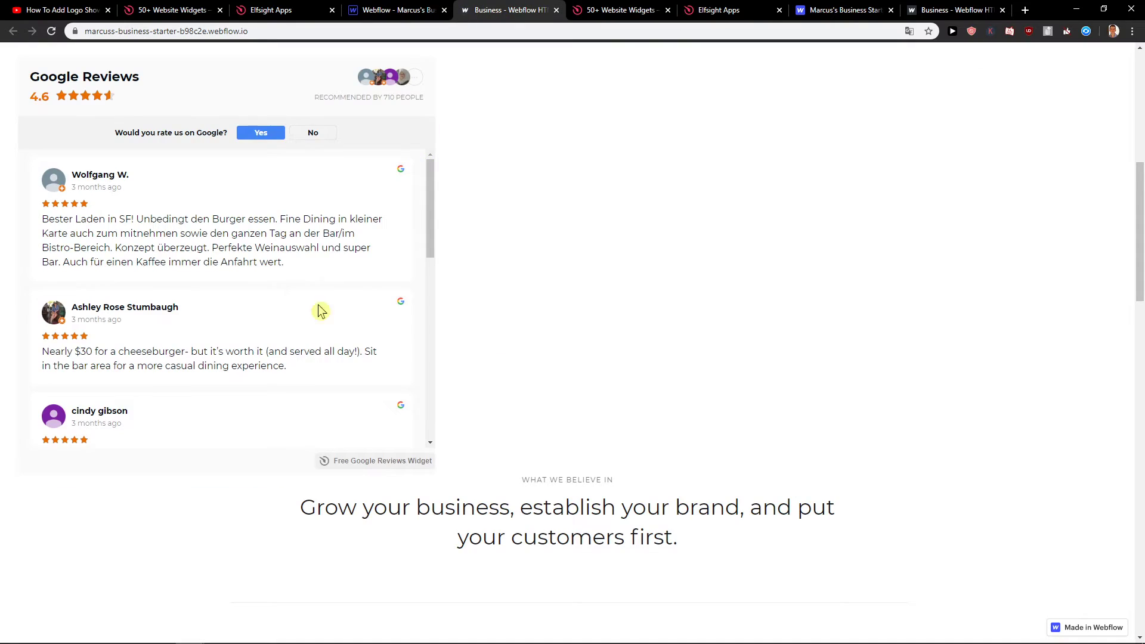
scroll(427, 322, up, 3)
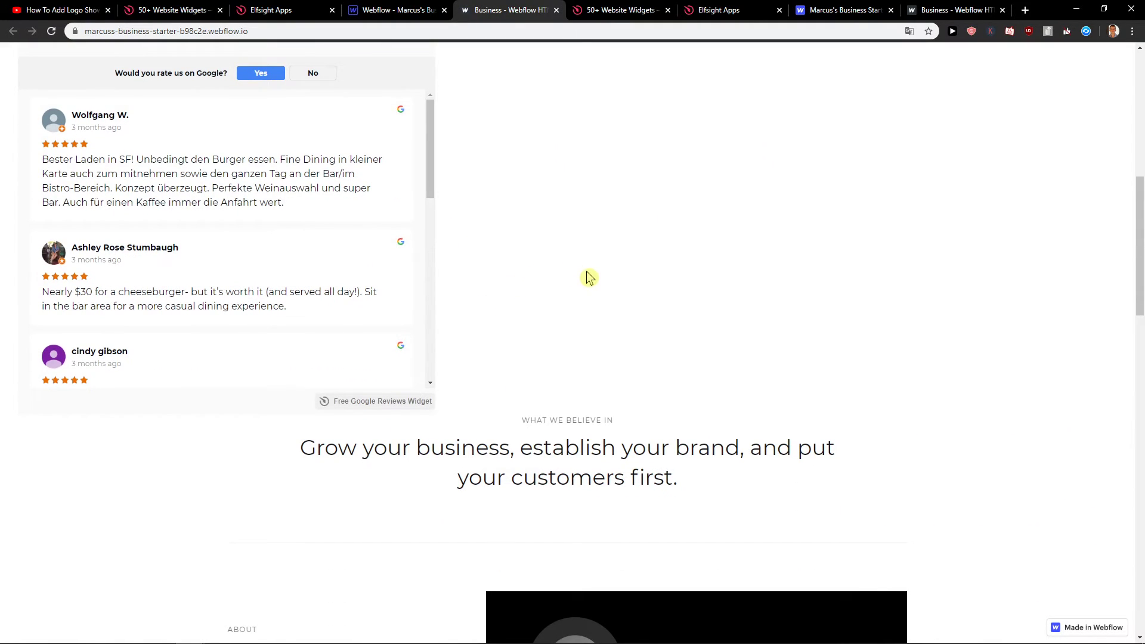
Try adding a Div Block above the HTML Embed, then delete the empty block
click(397, 11)
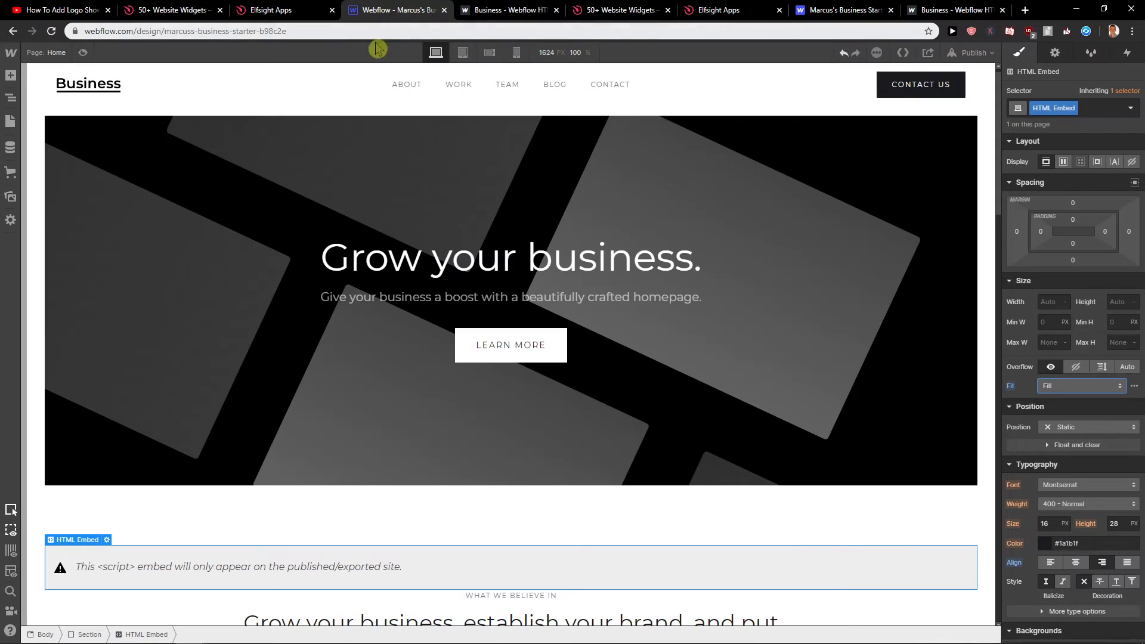
click(11, 76)
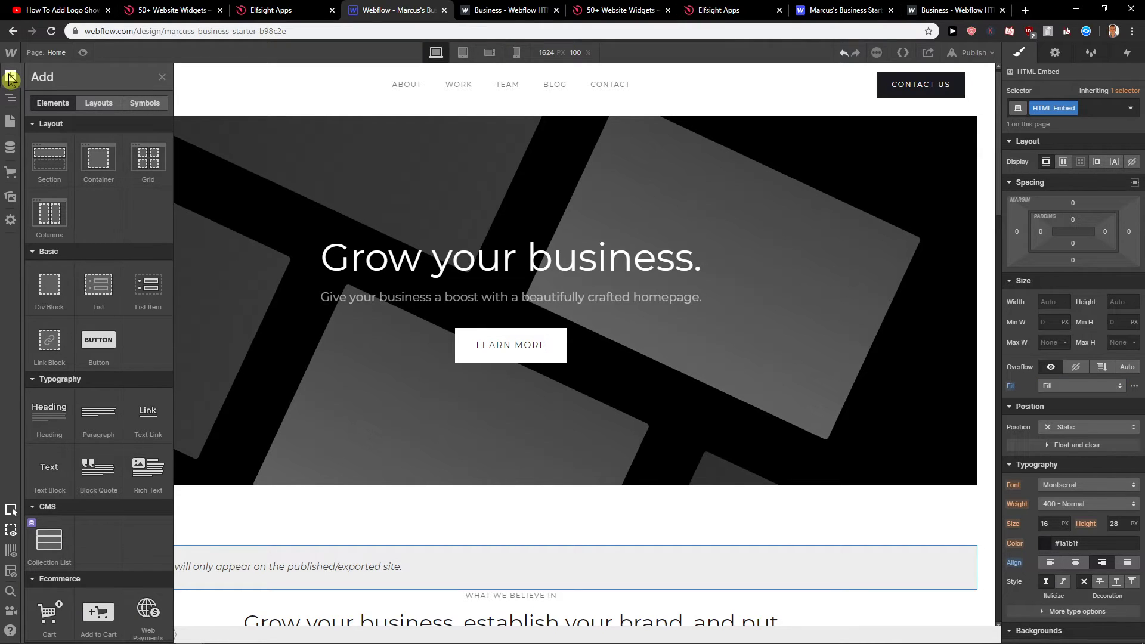
scroll(122, 198, down, 1)
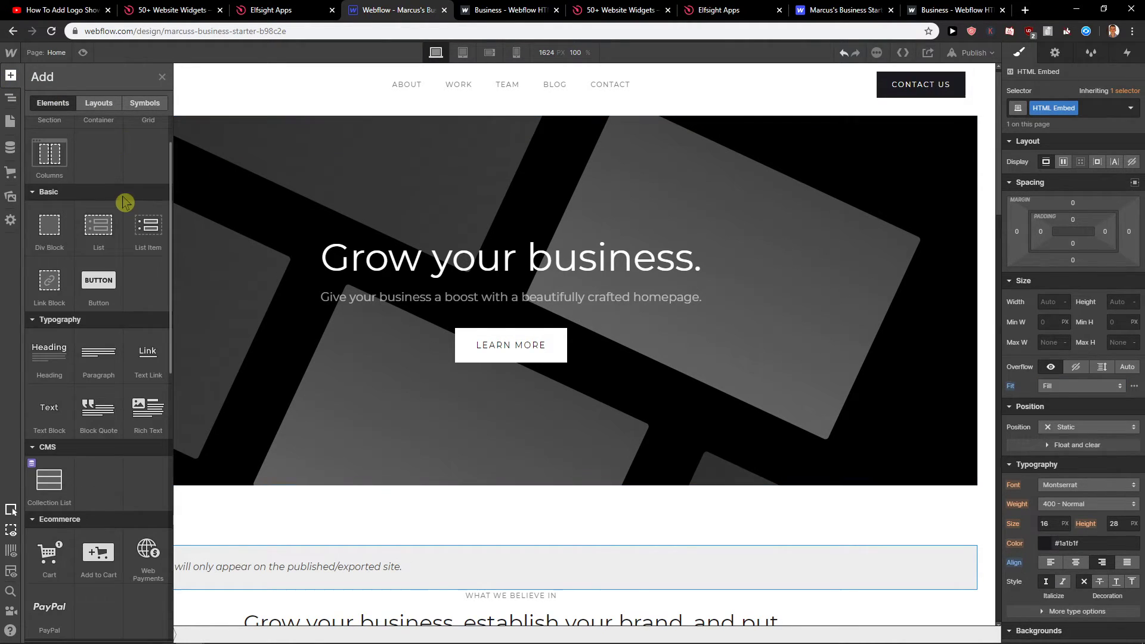
drag(62, 212, 142, 583)
scroll(146, 578, down, 1)
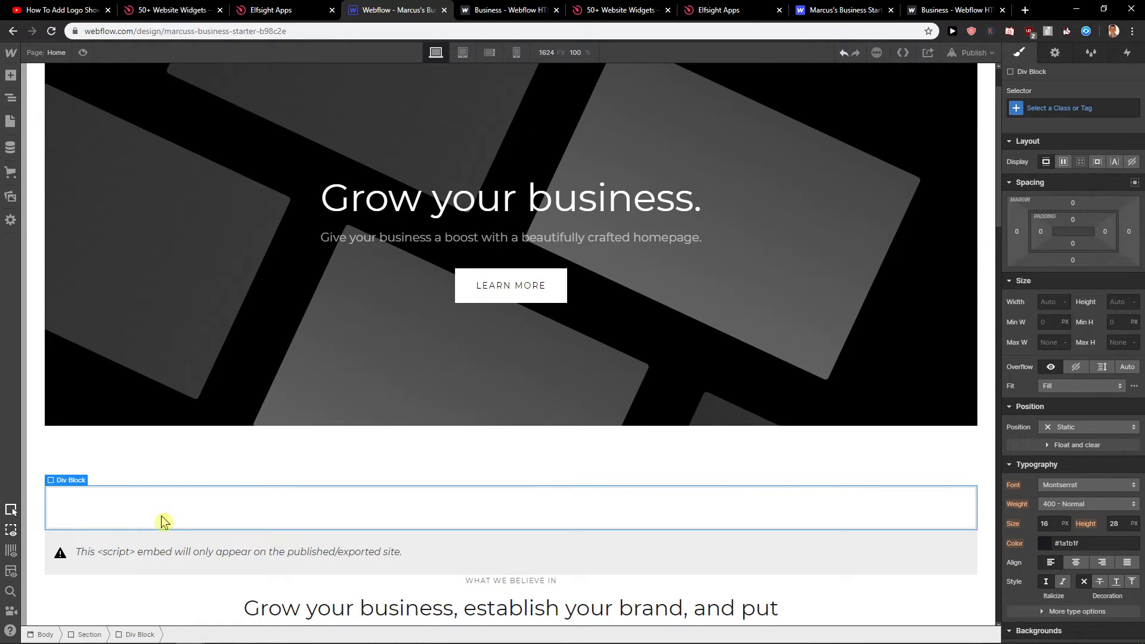
key(Delete)
key(ctrl+z)
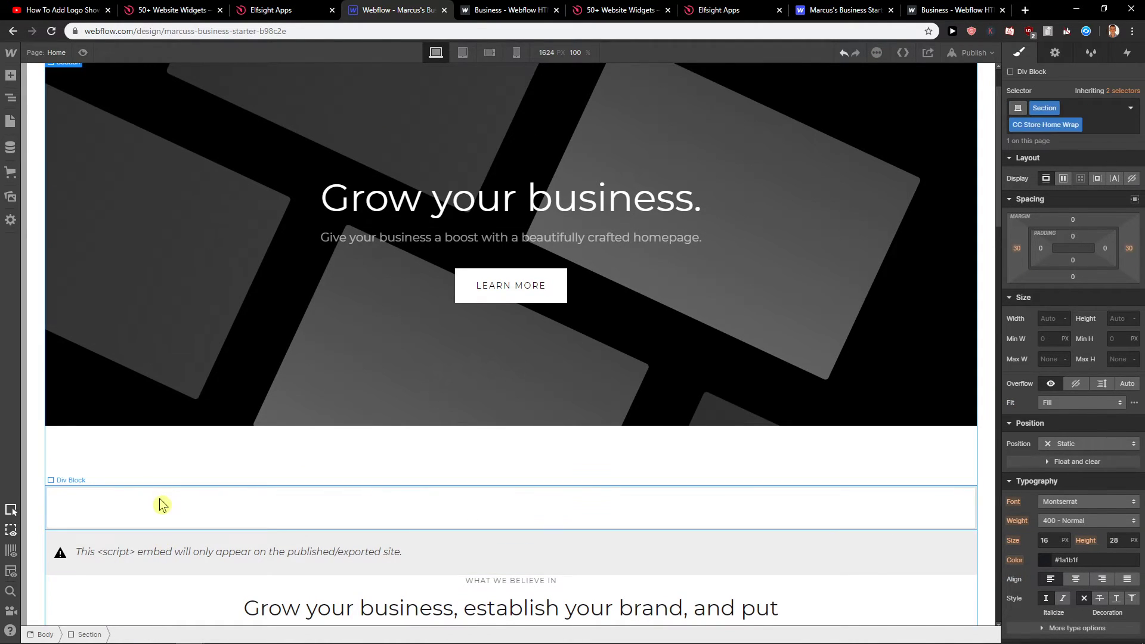
key(Delete)
Check the Elfsight site and tutorial video, then look for Container among the elements to add
click(179, 10)
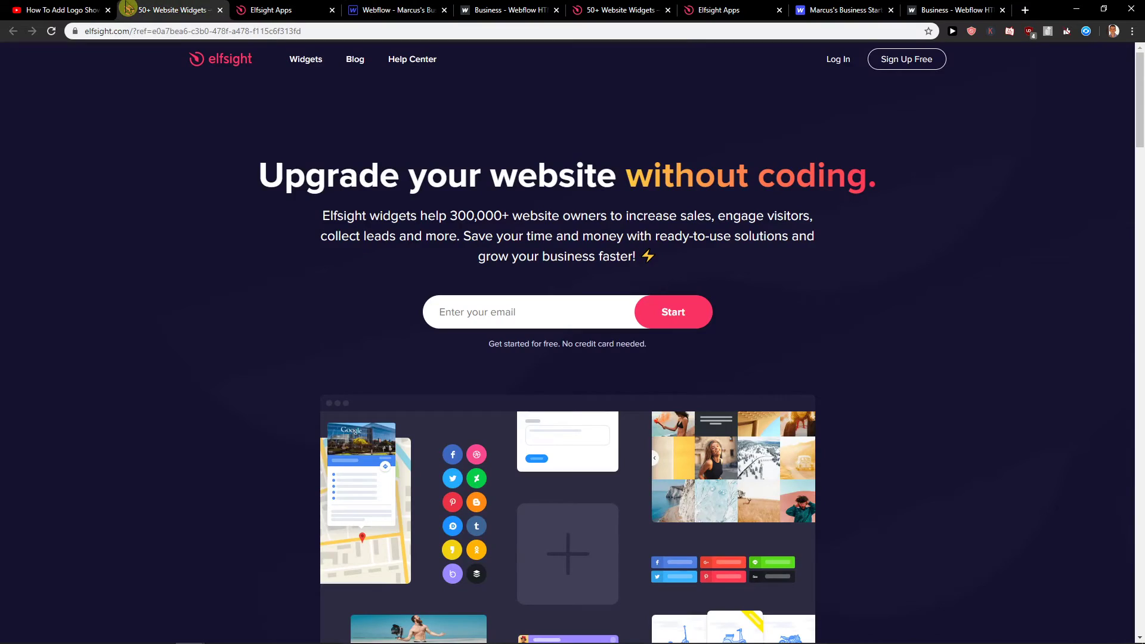
click(112, 10)
click(393, 10)
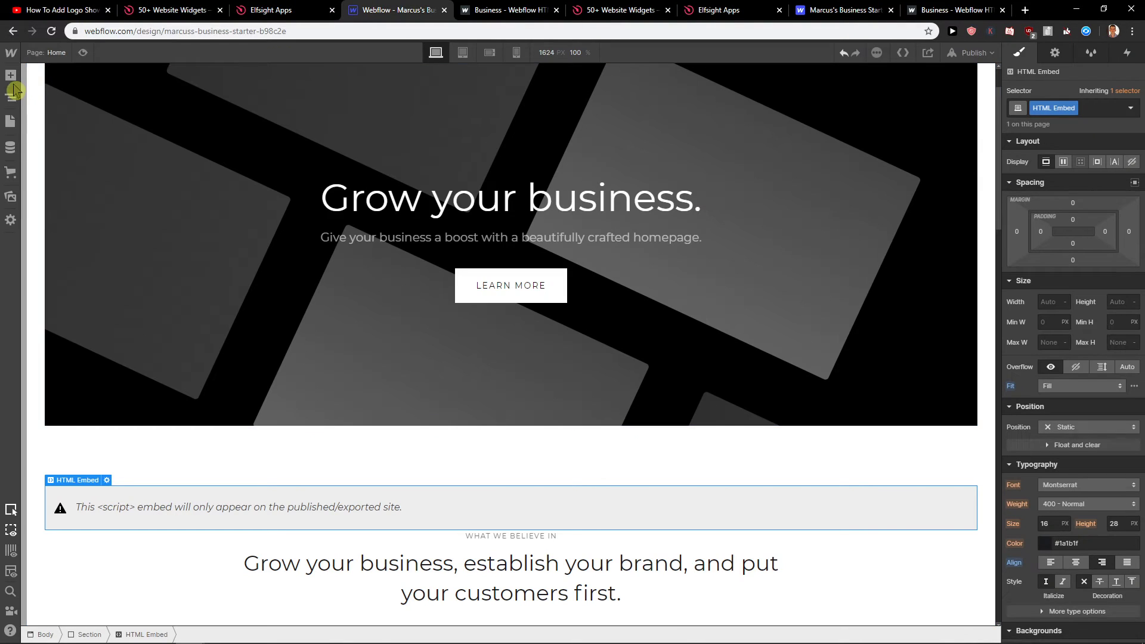
click(10, 75)
scroll(115, 336, down, 2)
scroll(115, 335, down, 7)
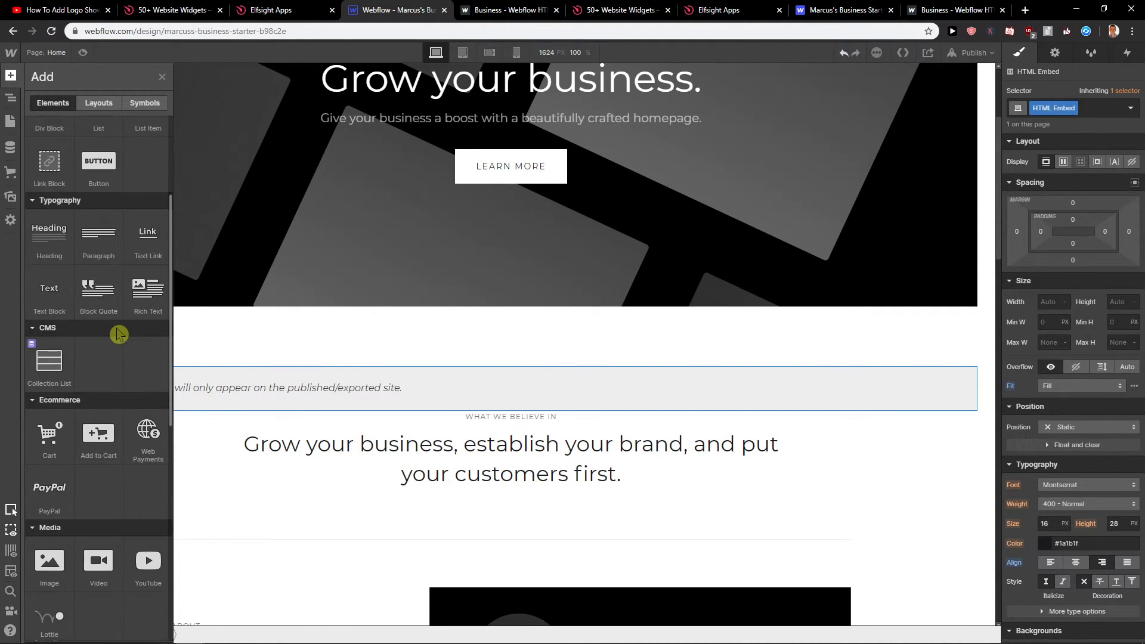
scroll(124, 318, down, 4)
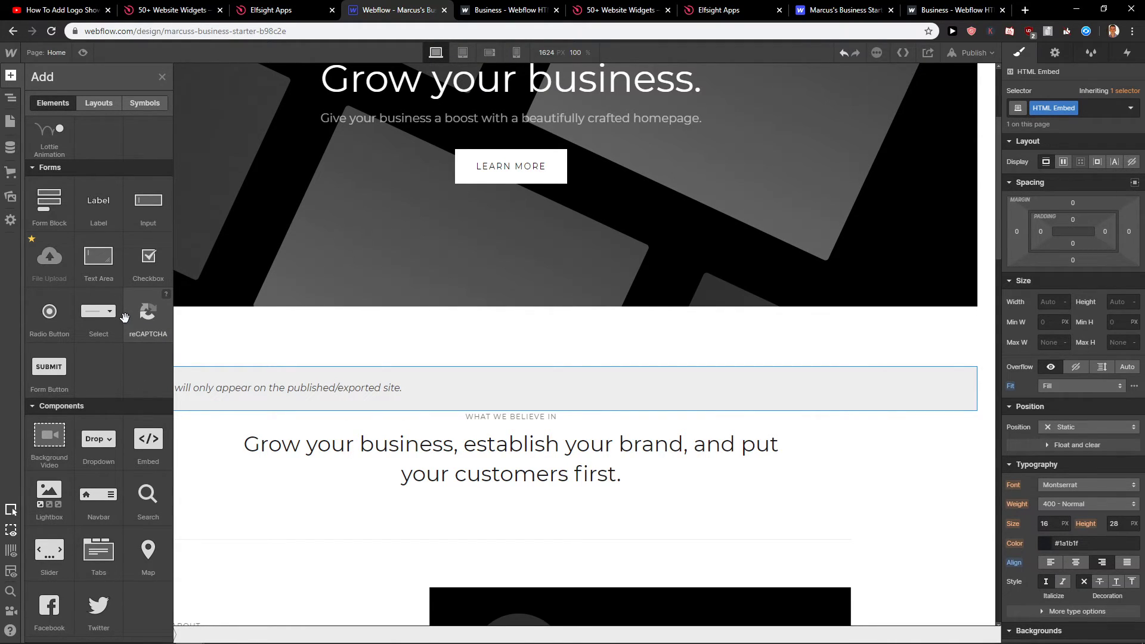
scroll(124, 317, up, 3)
scroll(123, 318, up, 5)
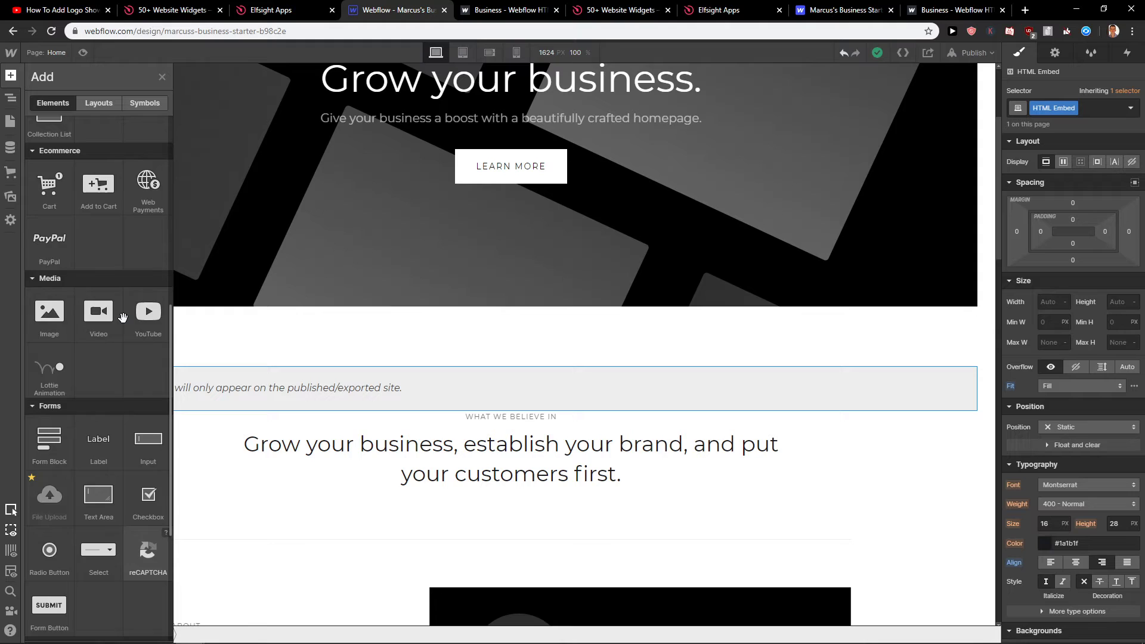
scroll(123, 318, up, 3)
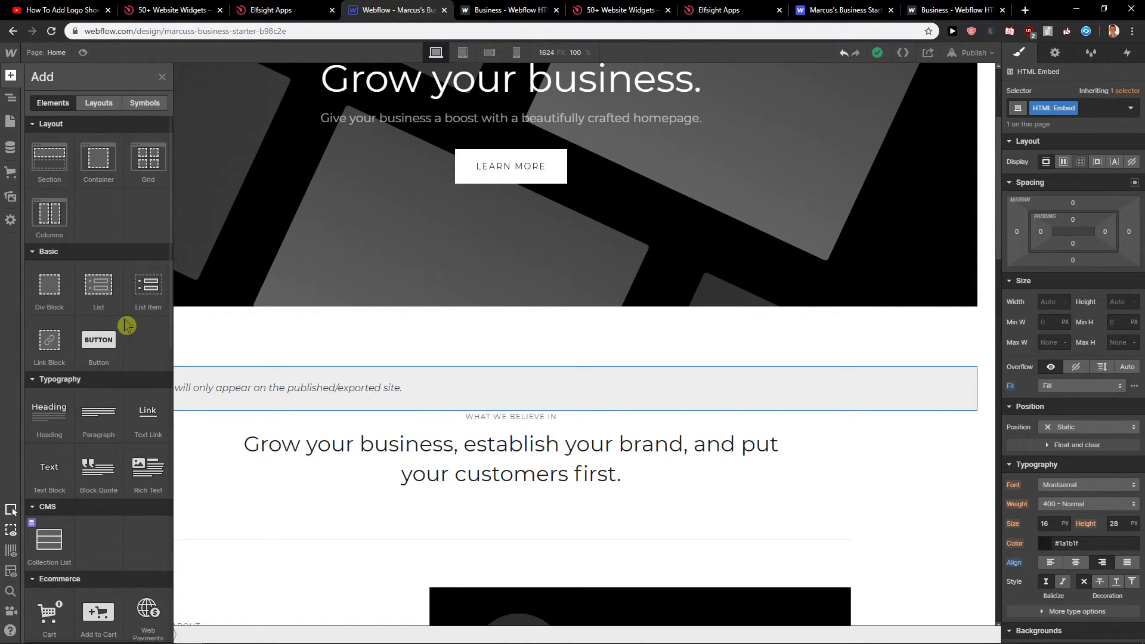
Add a new Container above the HTML Embed and move the embed inside it
drag(99, 163, 365, 361)
click(243, 442)
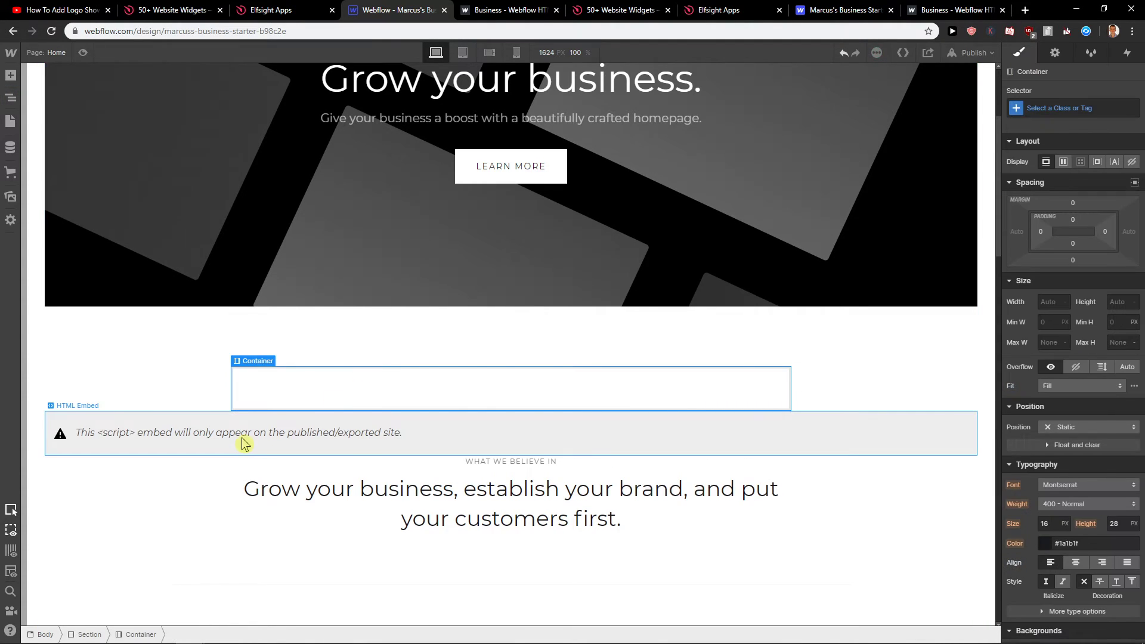
drag(268, 427, 310, 390)
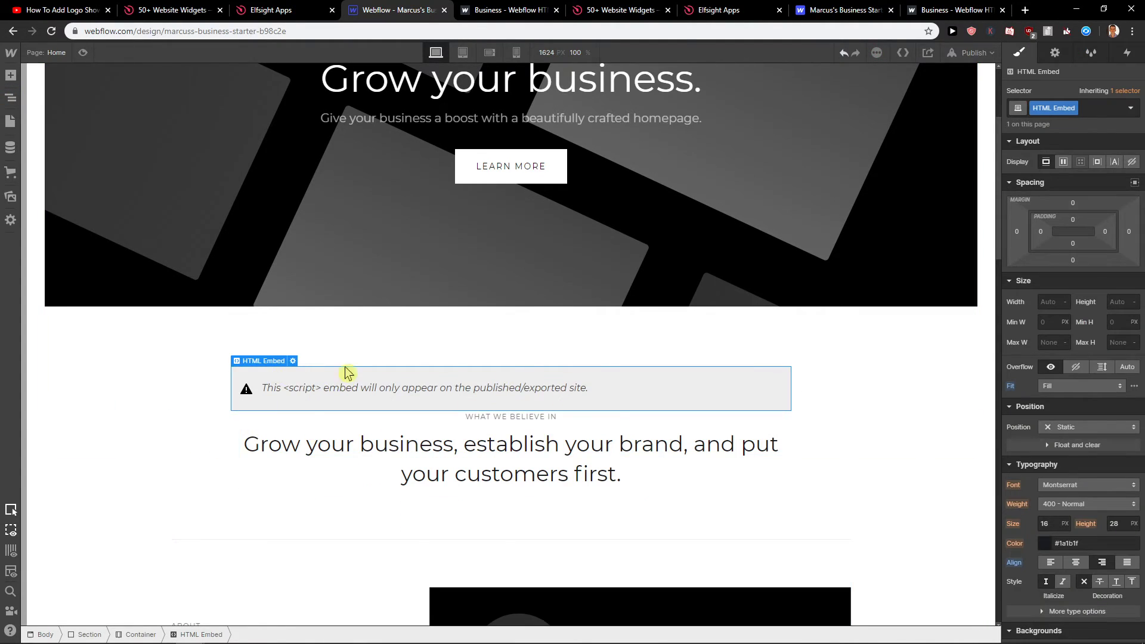
scroll(537, 298, up, 3)
Publish the site to the webflow.io domain and open the live homepage
click(974, 53)
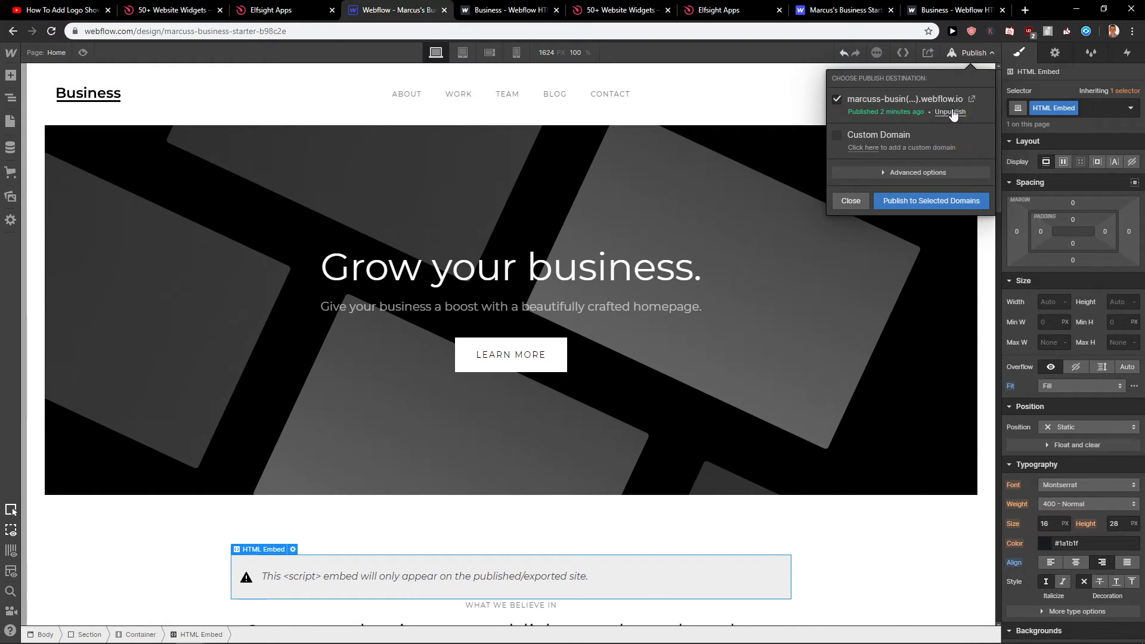
click(937, 204)
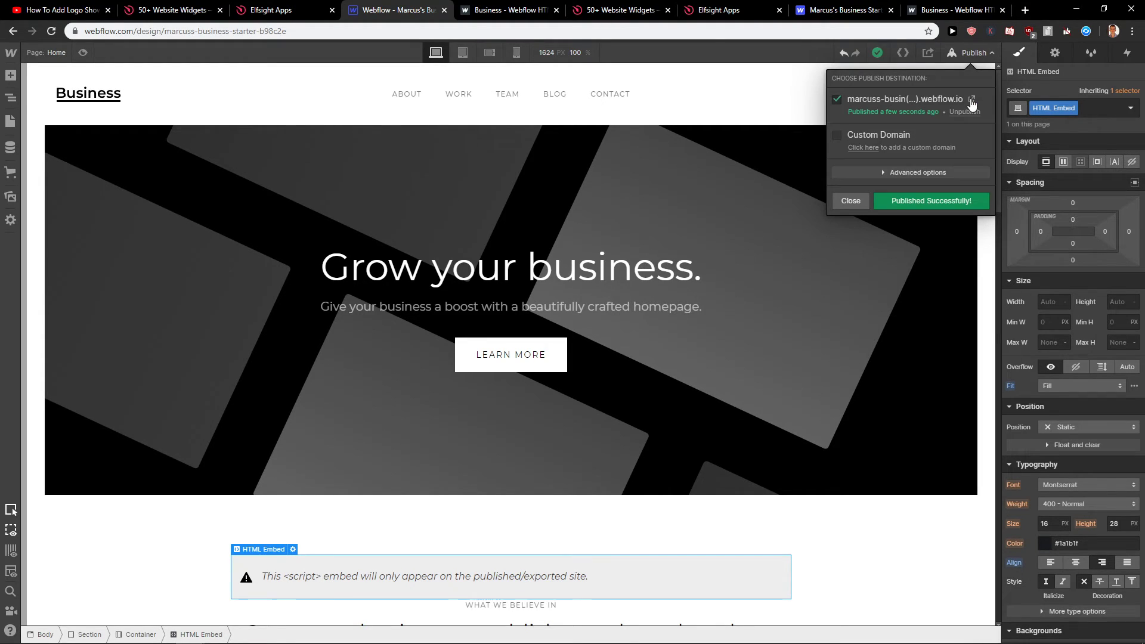
click(972, 103)
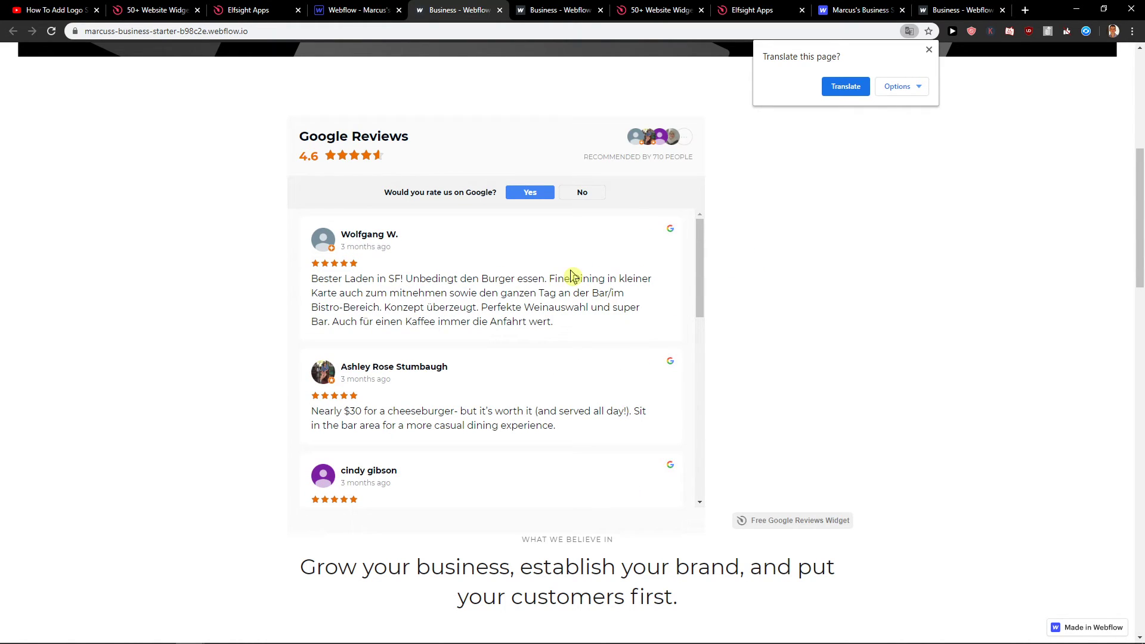
click(656, 10)
In the Elfsight Apps dashboard, choose Get All Apps to load the all-apps pricing plans
click(743, 11)
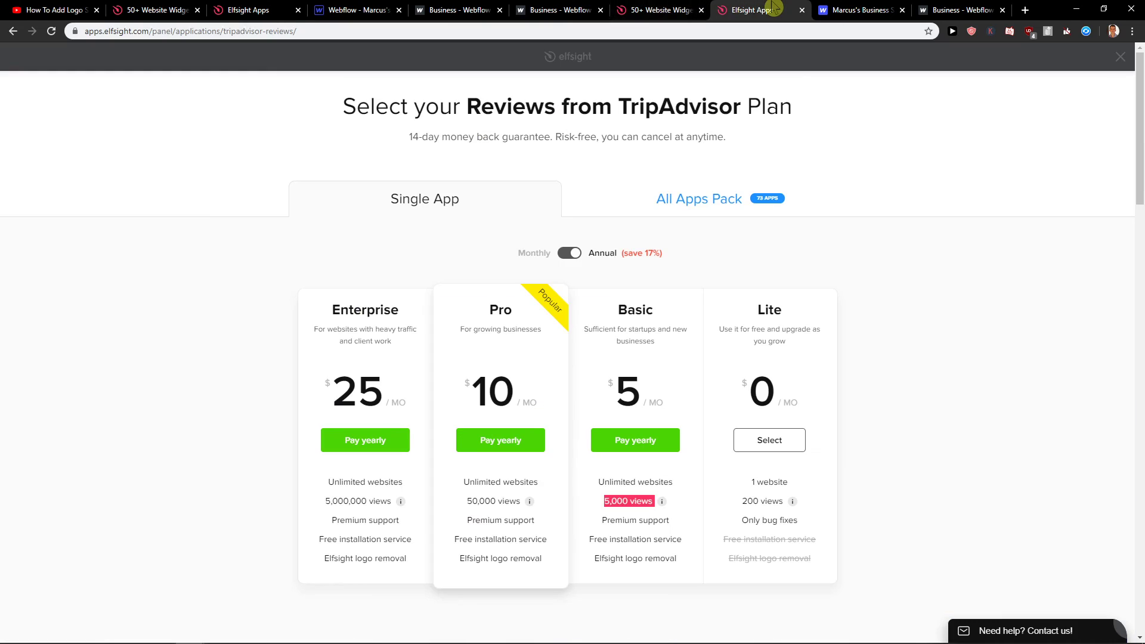
click(648, 10)
click(773, 9)
click(230, 7)
click(54, 316)
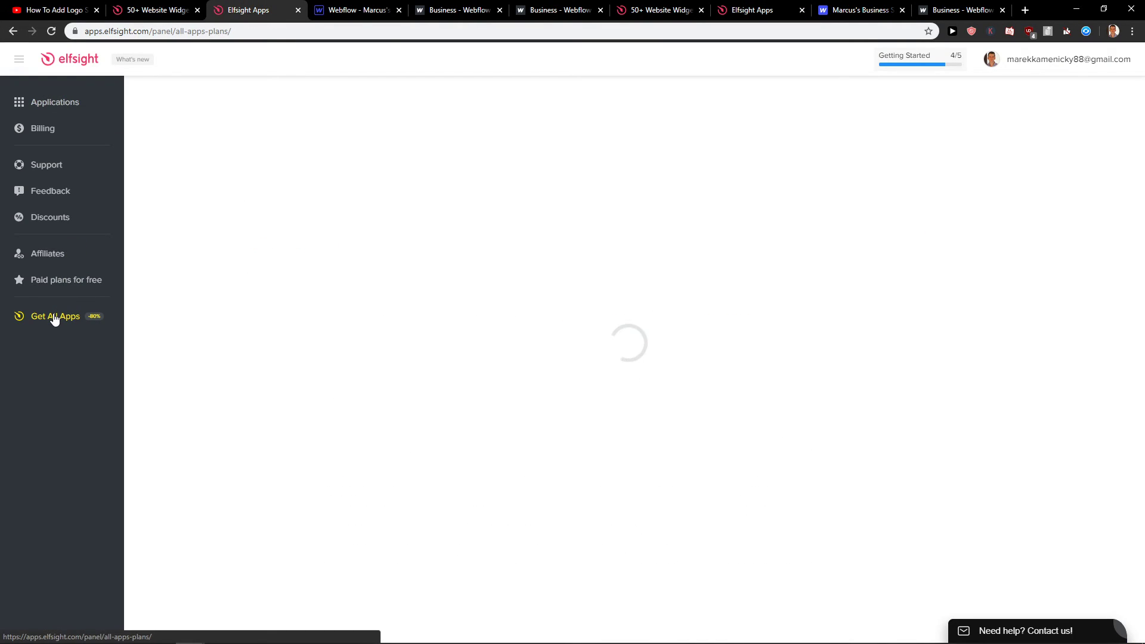